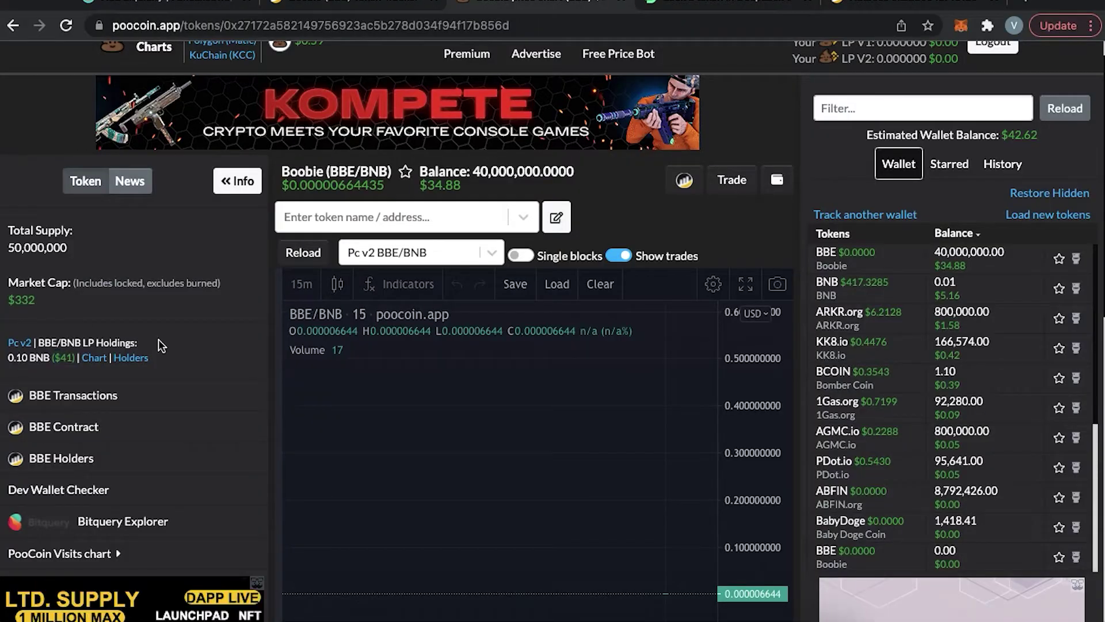
Step: Open the BBE/BNB liquidity pool holders on BscScan and copy the Pancake LPs contract address
click(131, 358)
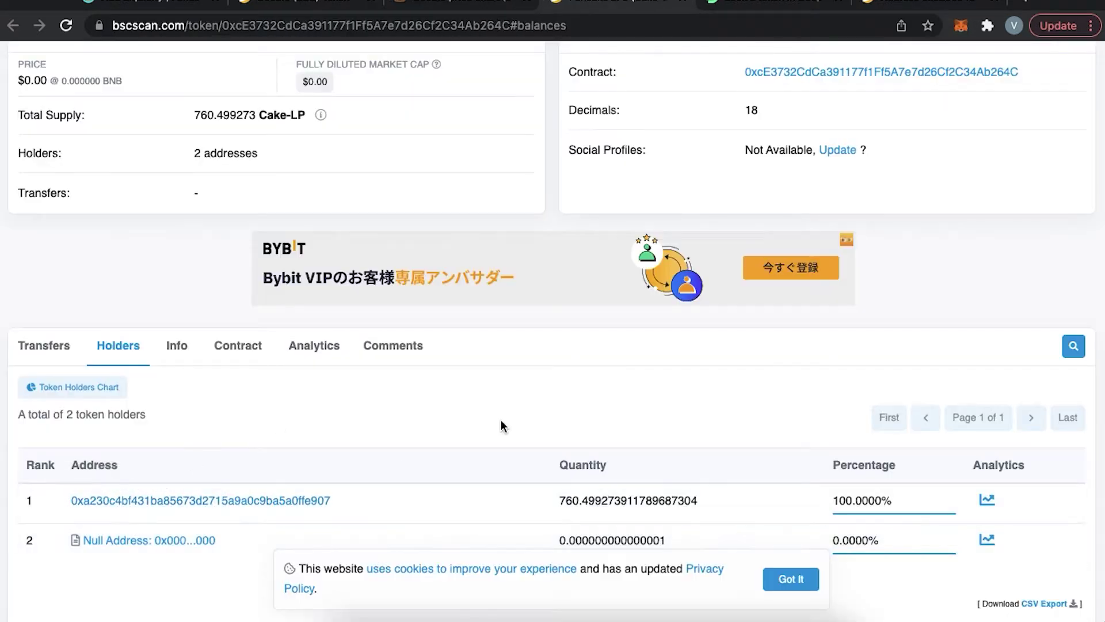
scroll(501, 420, up, 4)
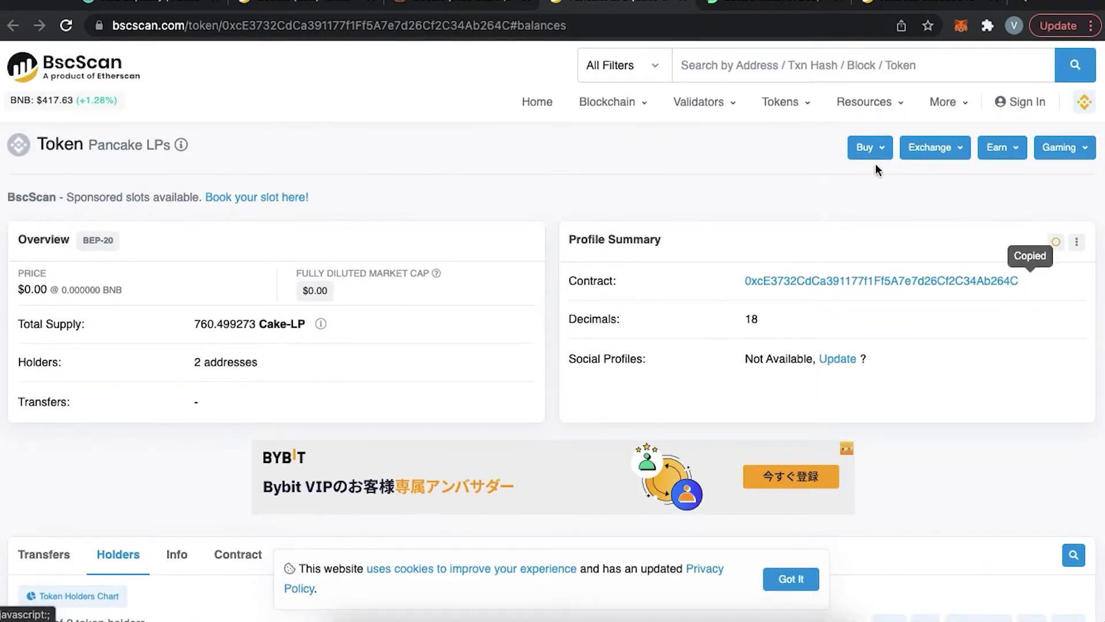
click(804, 5)
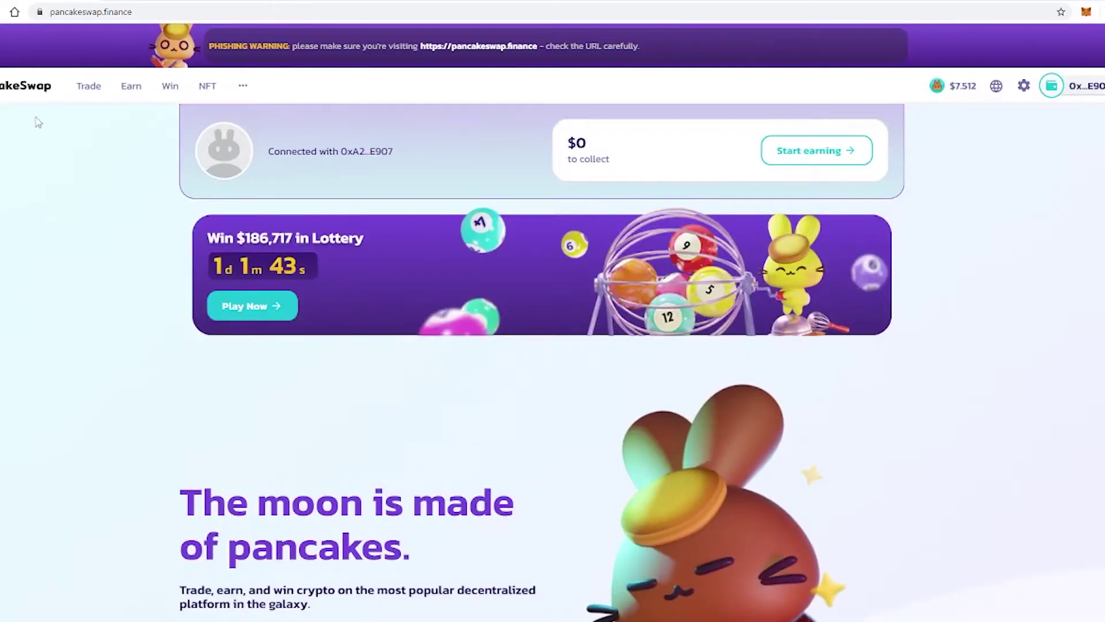
Step: Look over the PancakeSwap home page, from the lottery banner down to the trade and earn sections
scroll(38, 122, down, 10)
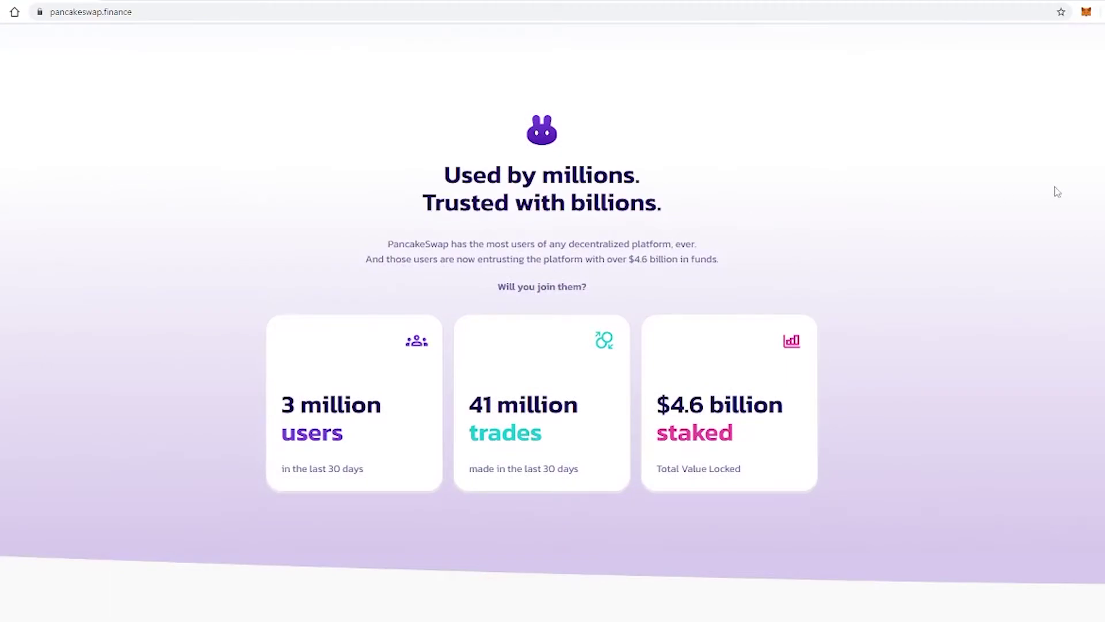
scroll(553, 311, down, 10)
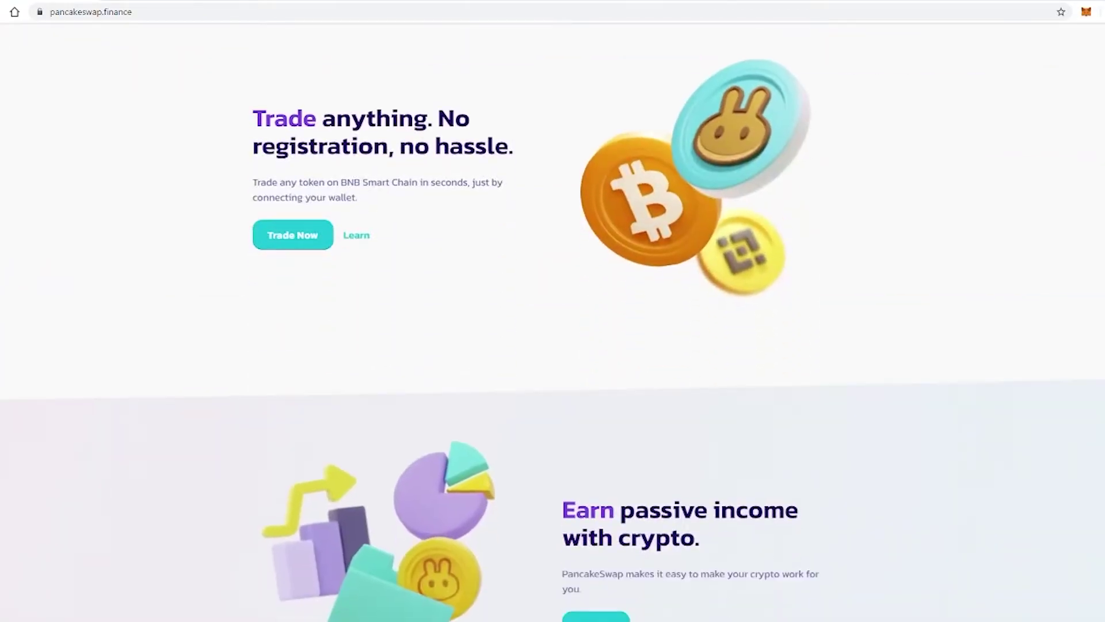
scroll(552, 311, down, 5)
scroll(552, 311, down, 2)
scroll(553, 311, up, 20)
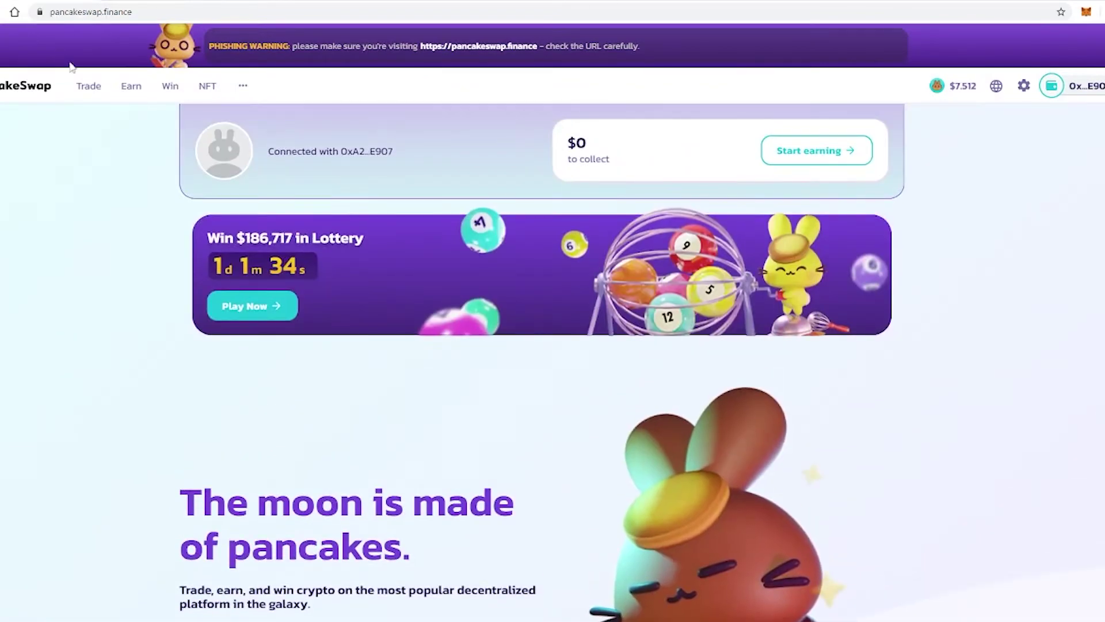
Step: Open the PancakeSwap trading page, reverse the BNB/CAKE swap pair and view the limit and liquidity pages
click(94, 130)
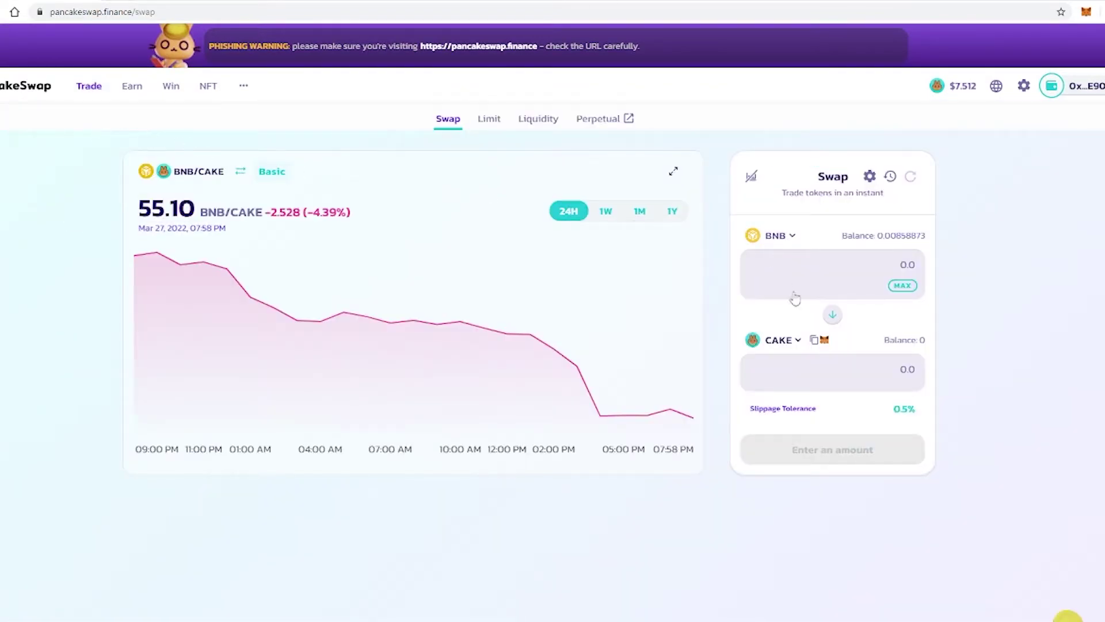
click(832, 317)
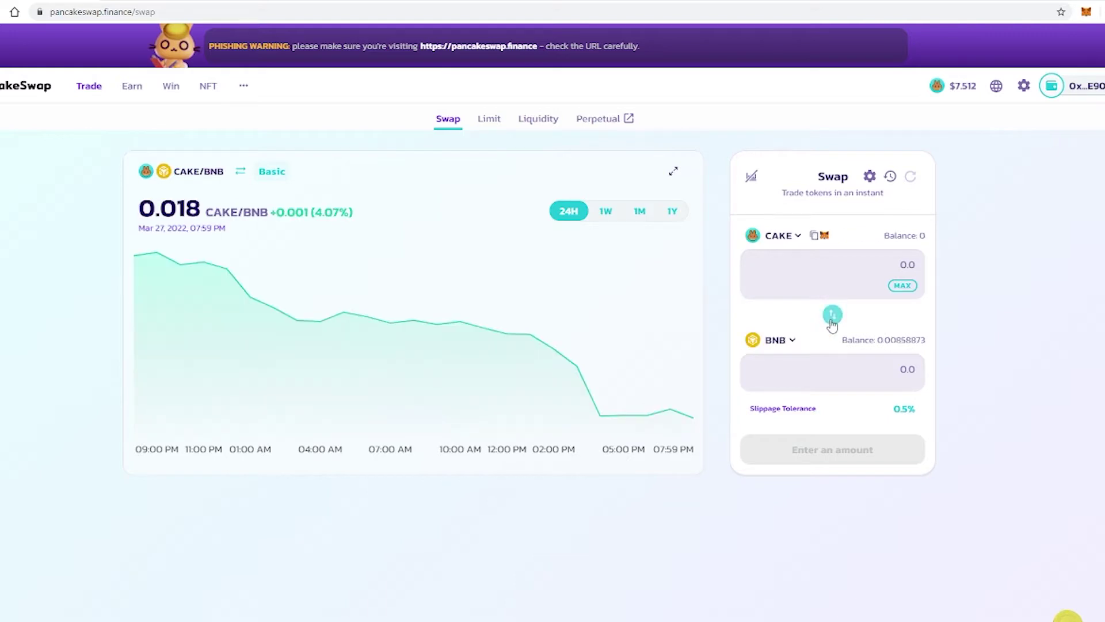
click(489, 127)
click(552, 125)
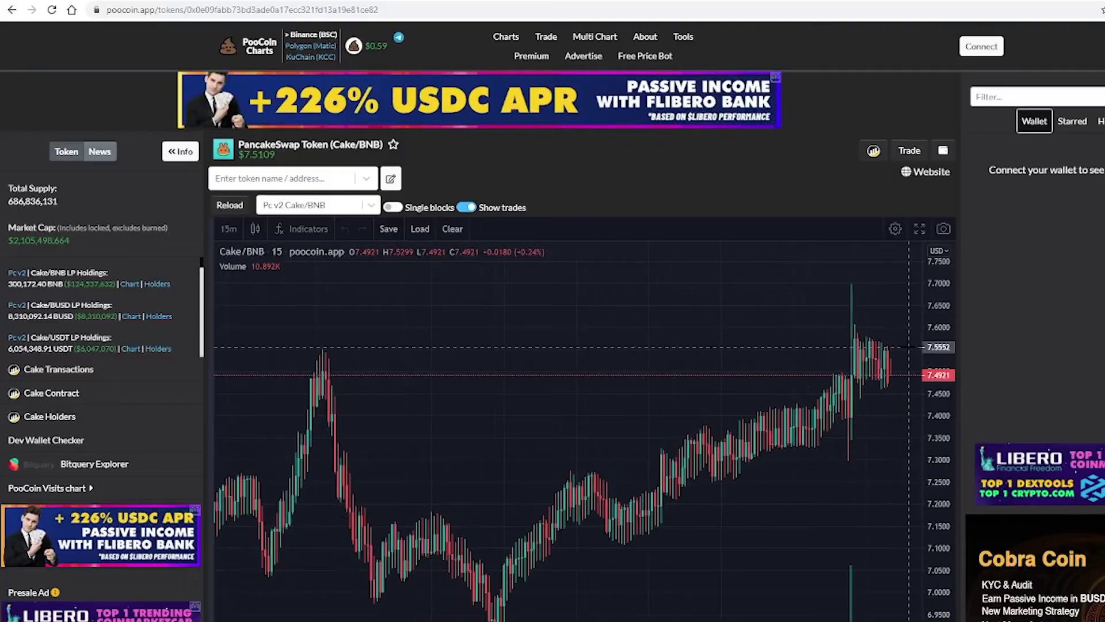
Step: Examine the PancakeSwap Token (Cake/BNB) chart and its LP holdings on PooCoin
scroll(1011, 328, down, 1)
scroll(703, 288, down, 2)
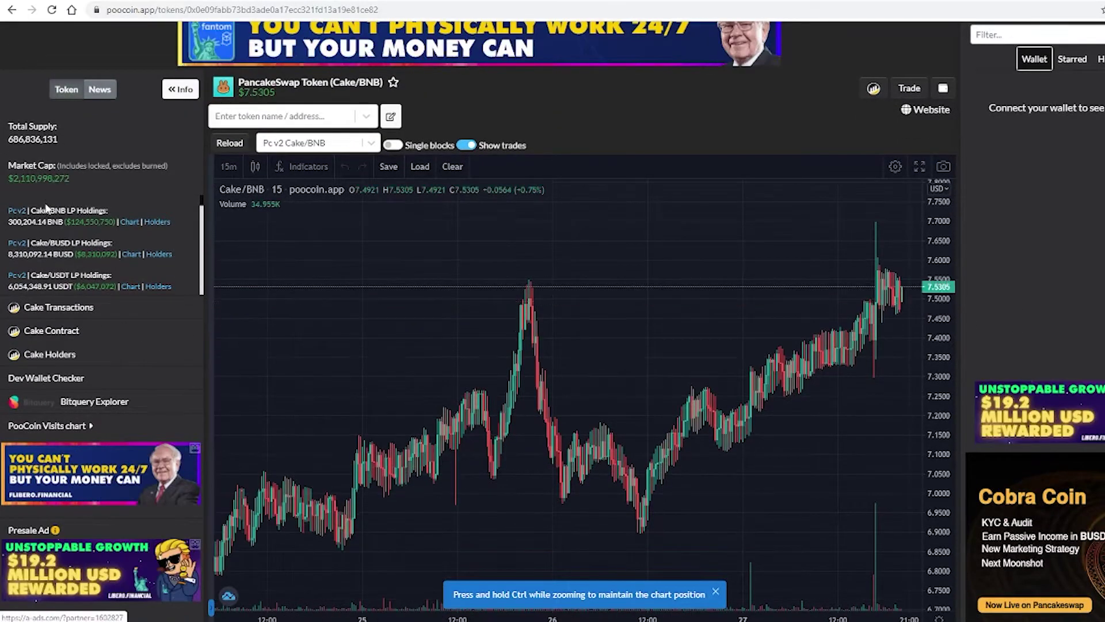
scroll(498, 344, down, 5)
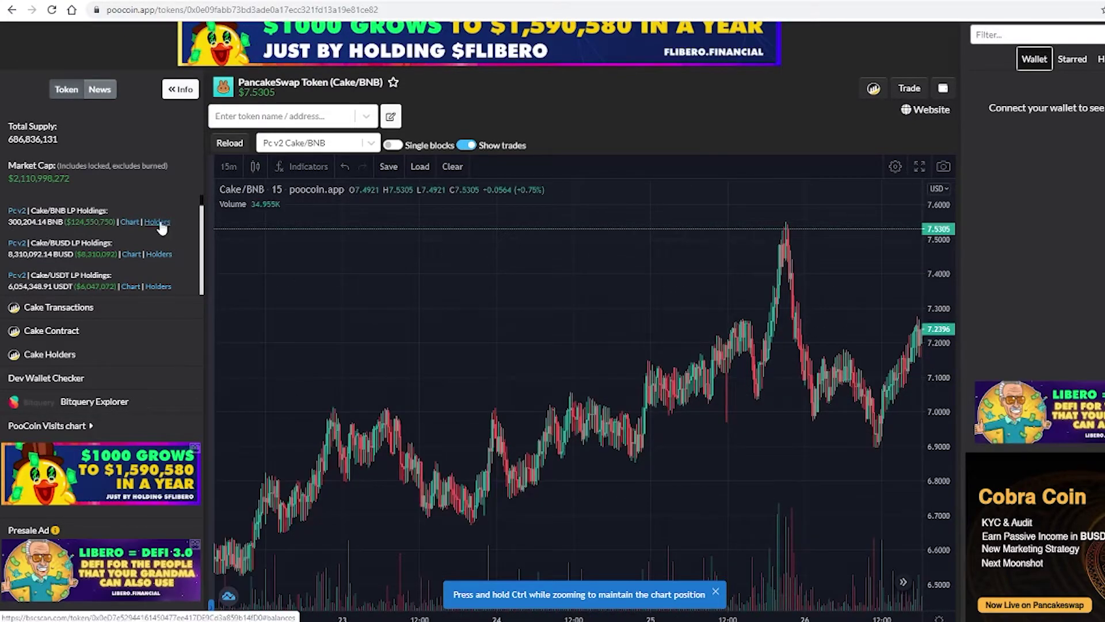
Step: Open the Cake/BNB LP holders on BscScan and examine the top holders, including the PancakeSwap Main Staking Contract
click(158, 222)
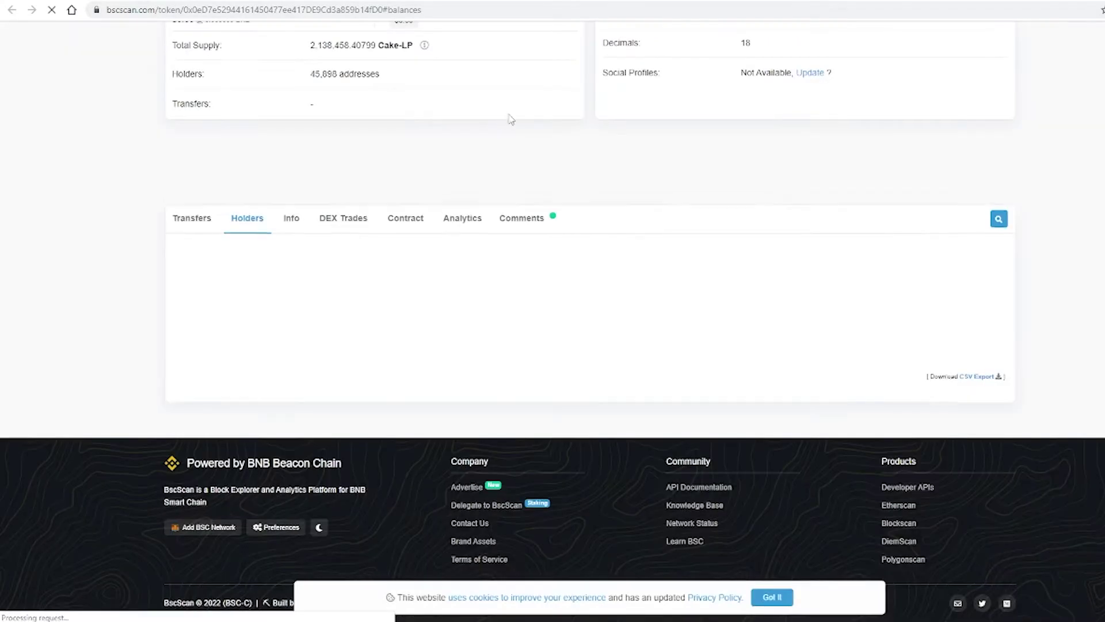
scroll(796, 389, up, 7)
scroll(796, 390, down, 7)
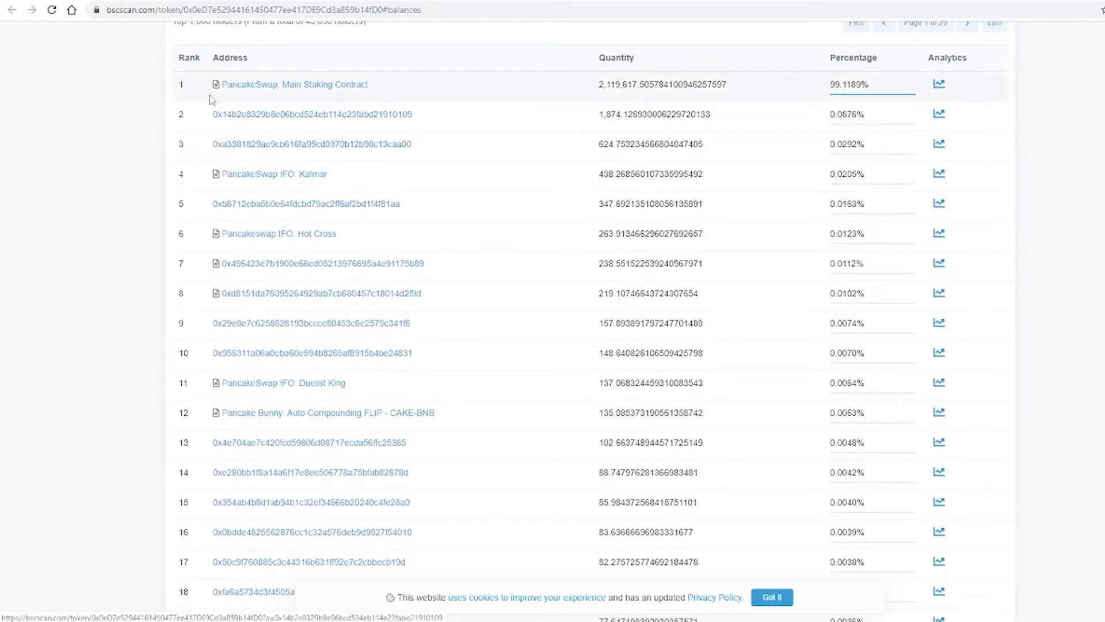
scroll(467, 87, up, 7)
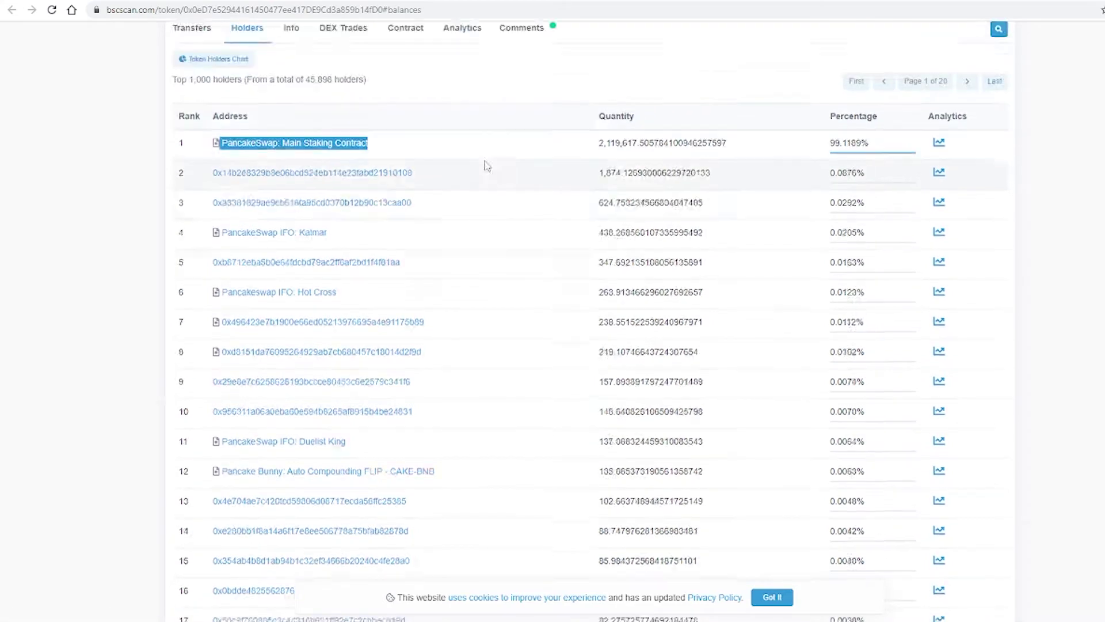
scroll(772, 259, down, 5)
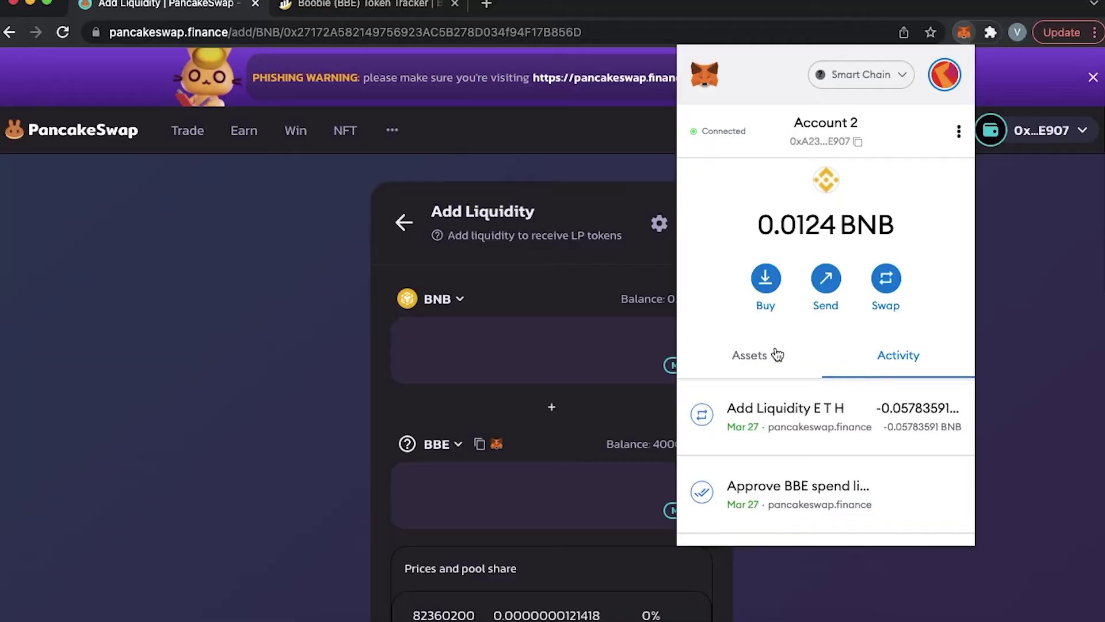
Step: Open the Cake-LP token in the MetaMask assets and review the existing locks on deeplock.io
scroll(829, 424, down, 5)
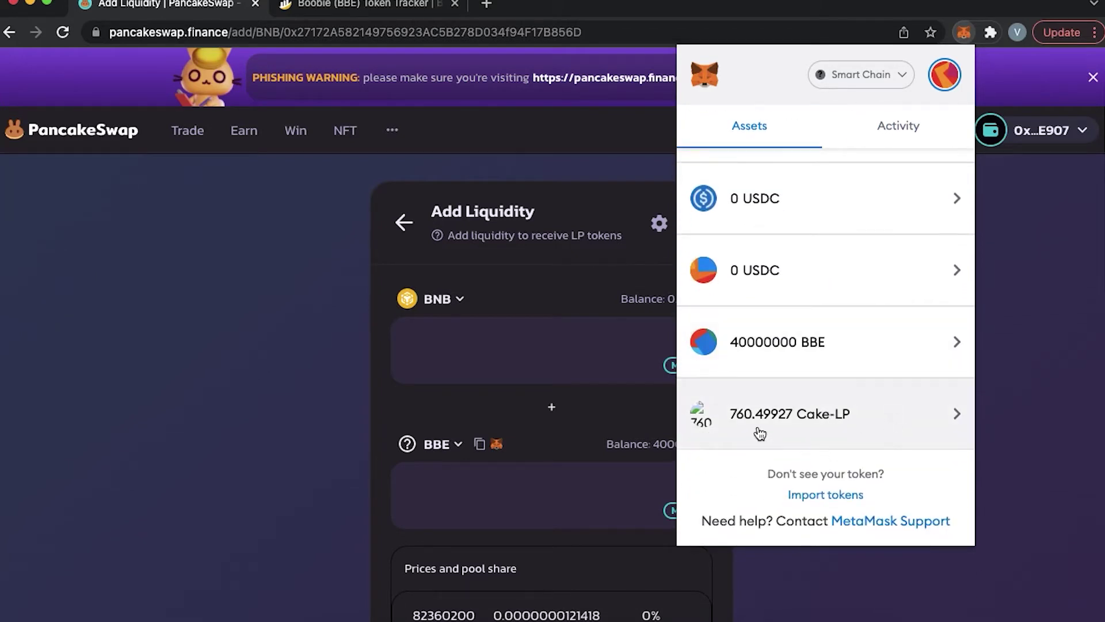
click(810, 421)
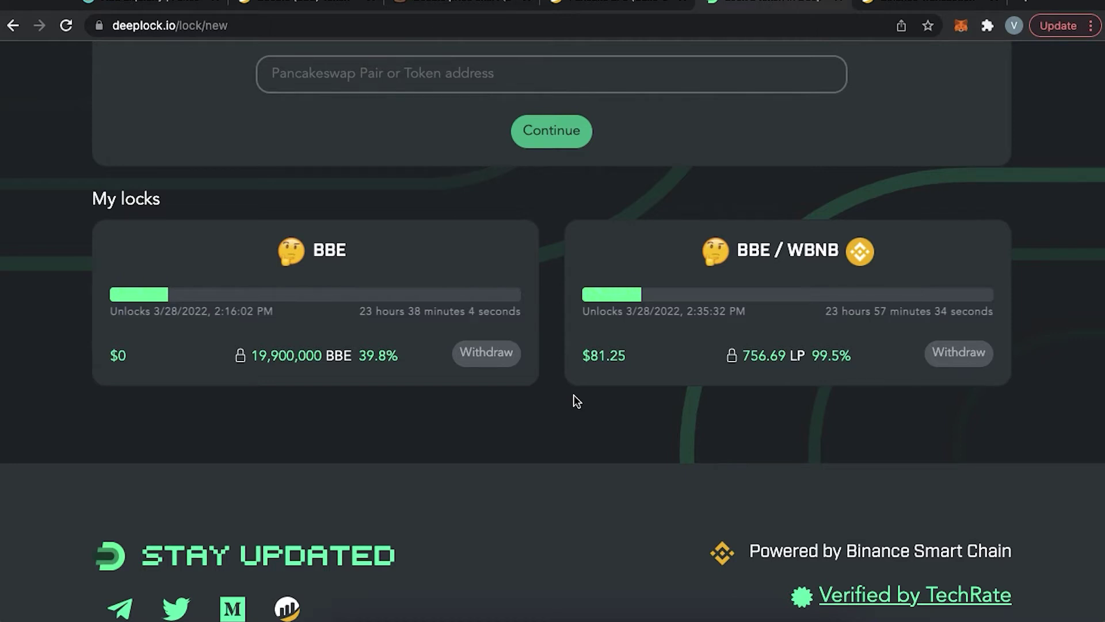
scroll(575, 401, up, 4)
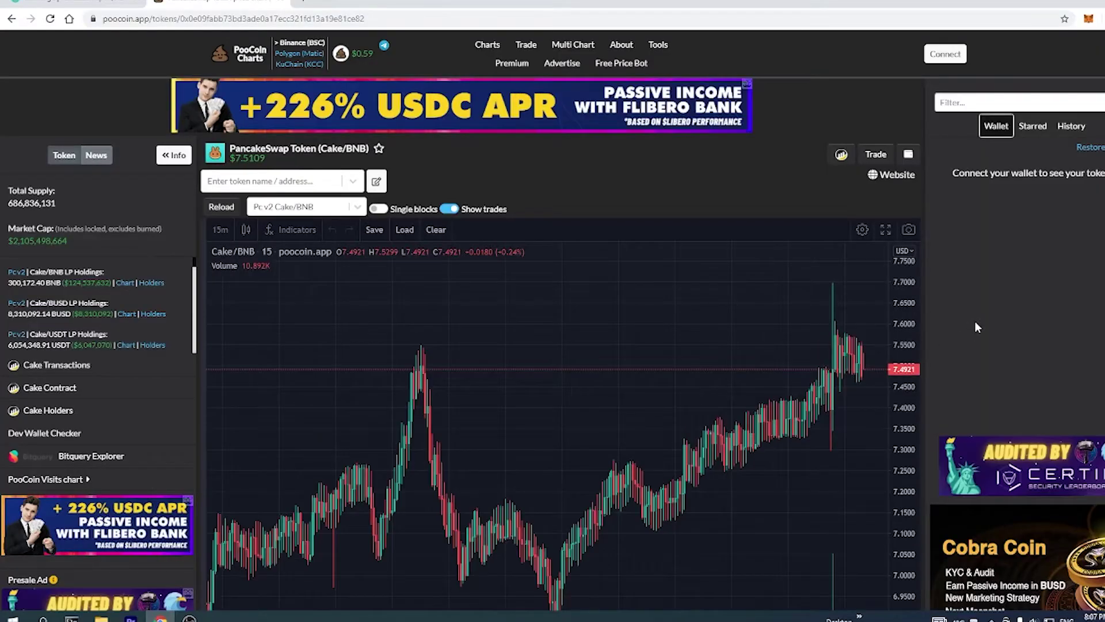
Step: Examine the Cake/BNB price history on PooCoin by moving back through the chart
scroll(960, 316, down, 1)
scroll(645, 461, down, 4)
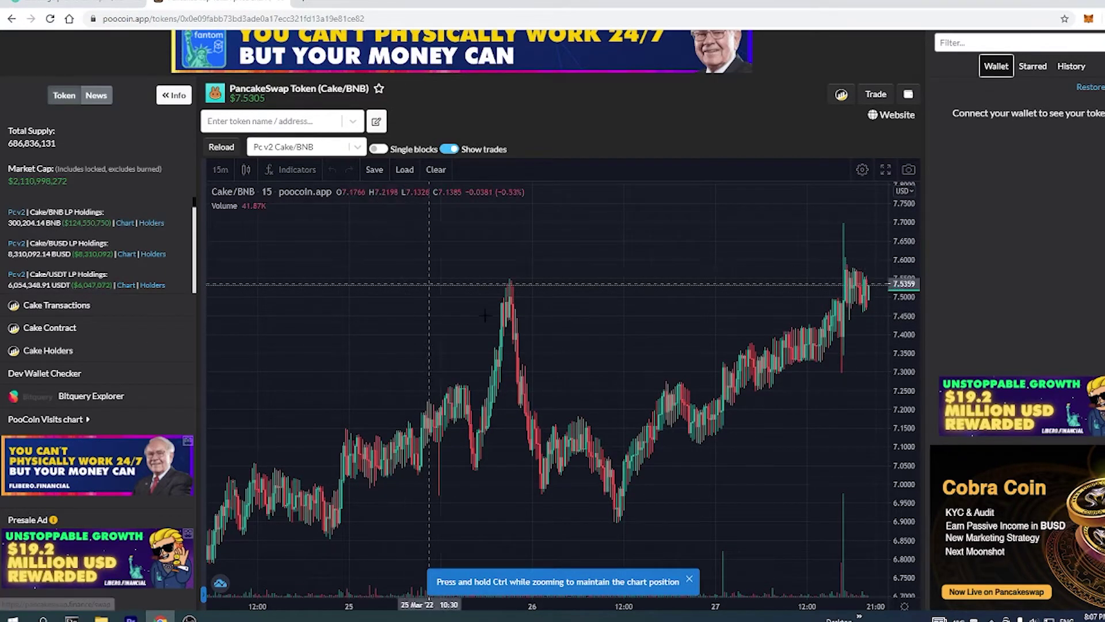
scroll(583, 366, down, 3)
drag(583, 366, 662, 360)
drag(457, 357, 538, 353)
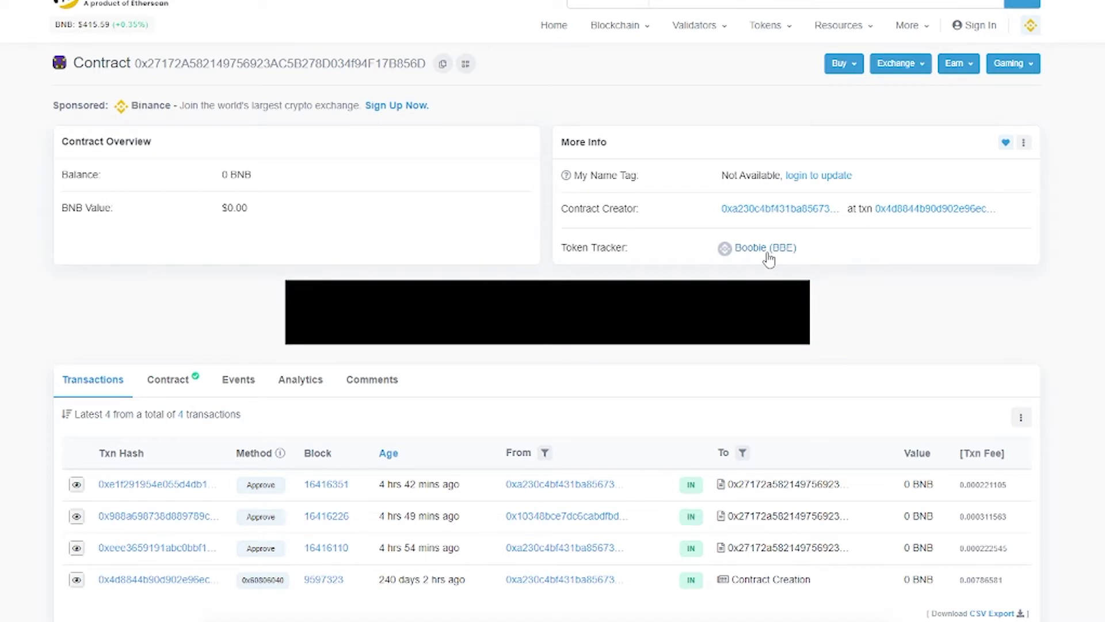
Step: Open the Boobie (BBE) token tracker on BscScan and start adding liquidity on PancakeSwap with BNB as the first currency
click(768, 251)
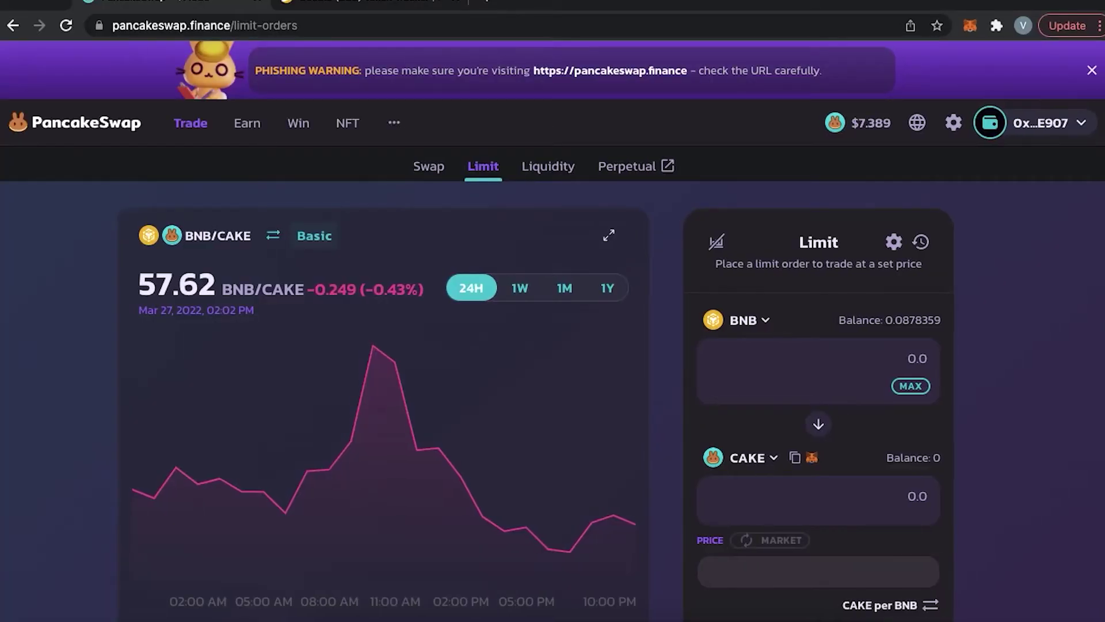
mouse_move(192, 128)
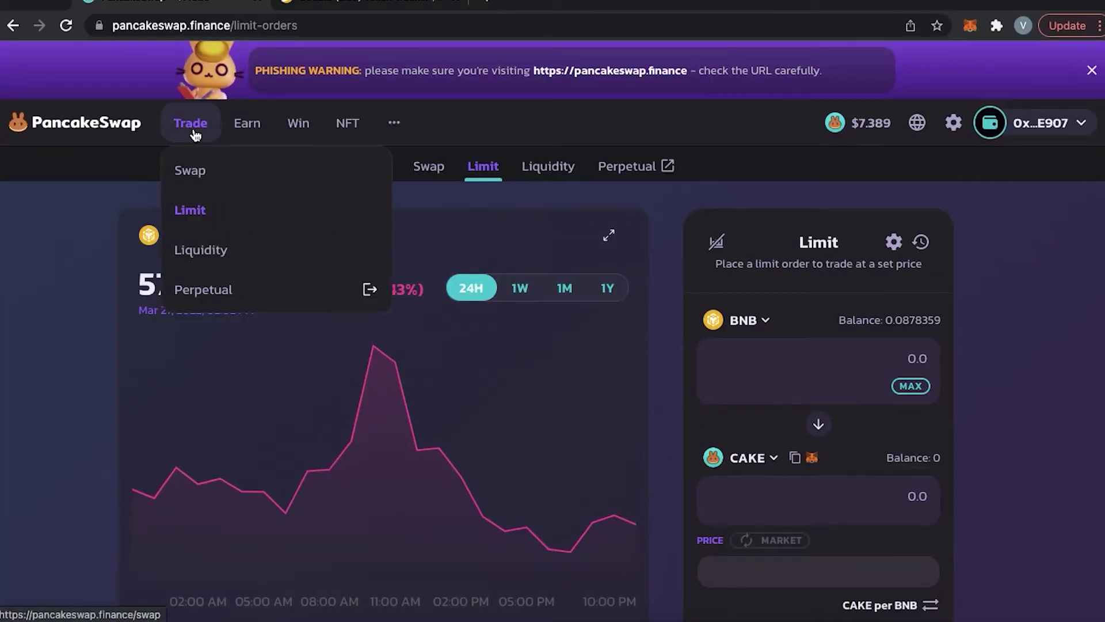
click(217, 254)
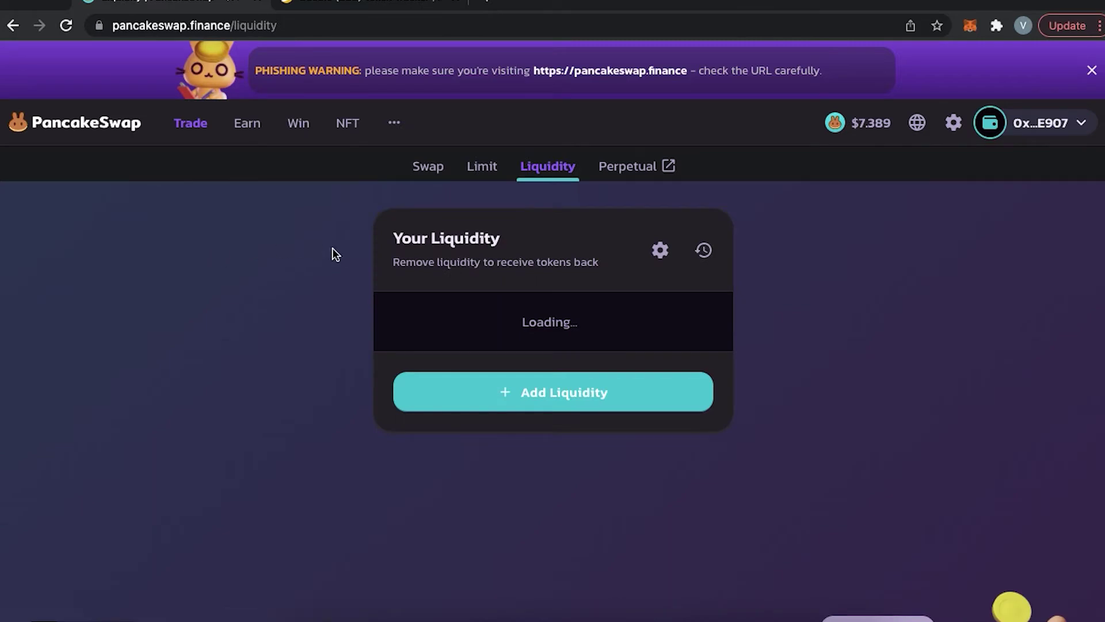
click(599, 466)
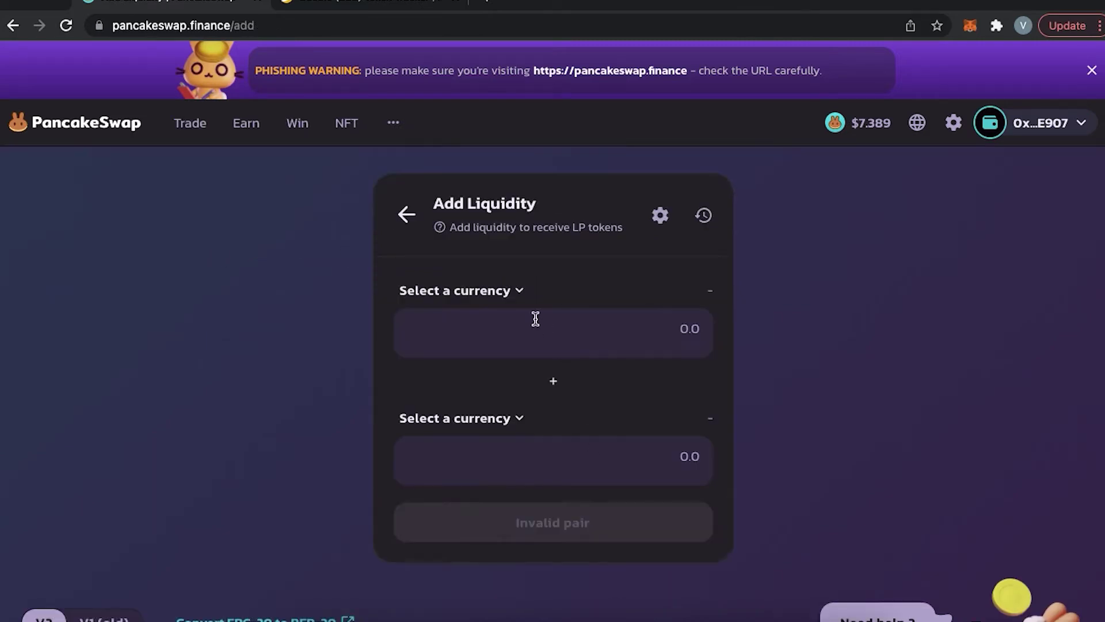
click(498, 299)
click(494, 296)
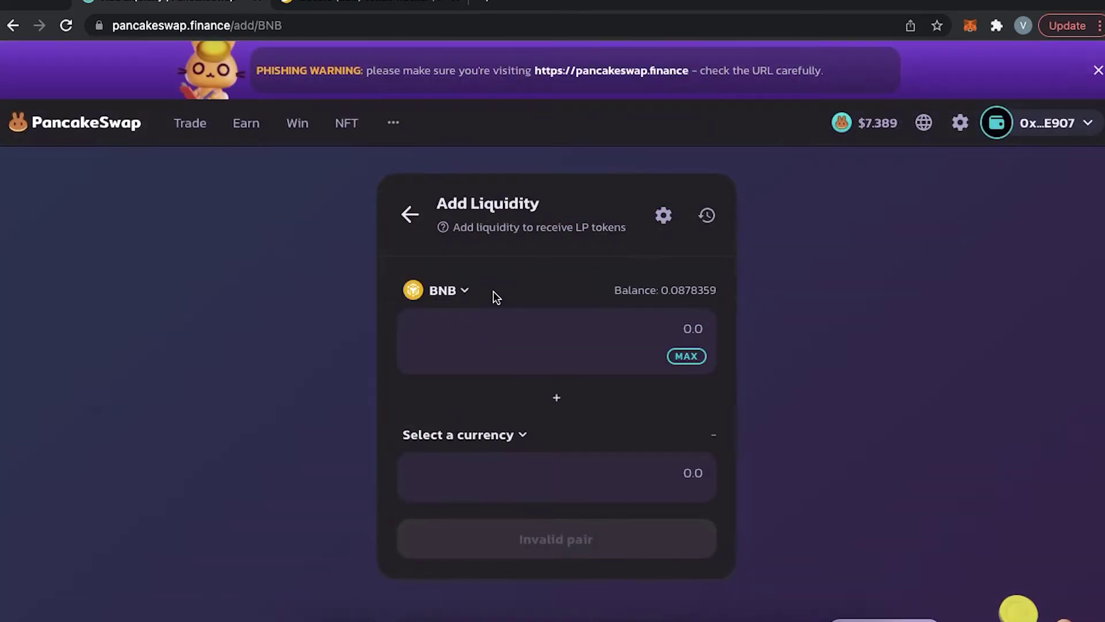
Step: Choose BBE as the second currency using the contract address copied from its BscScan token page
click(496, 439)
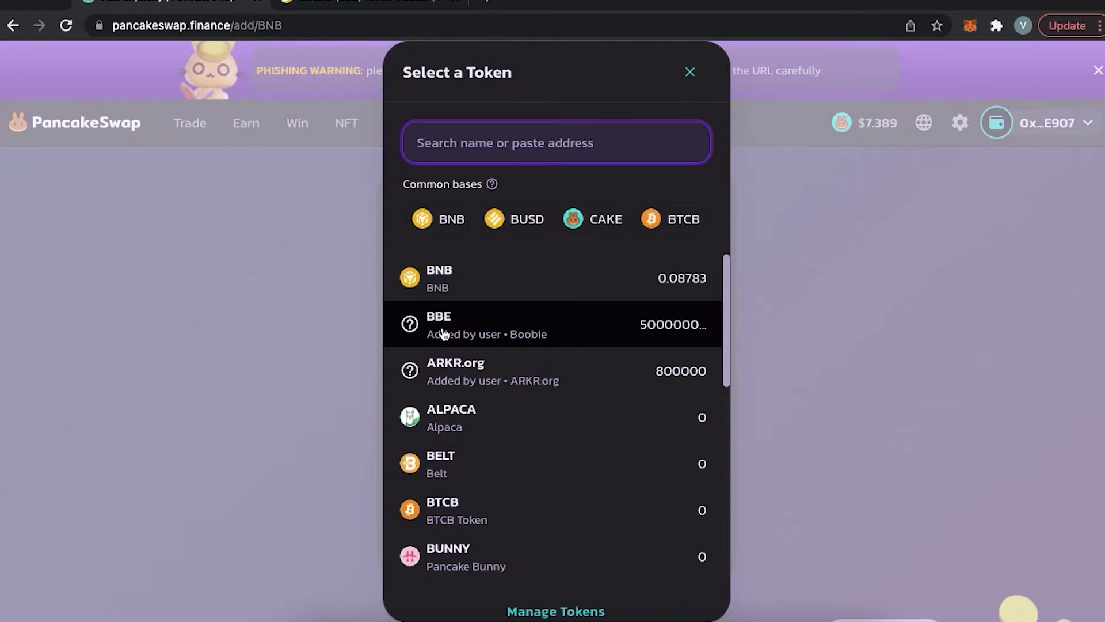
key(ctrl+Tab)
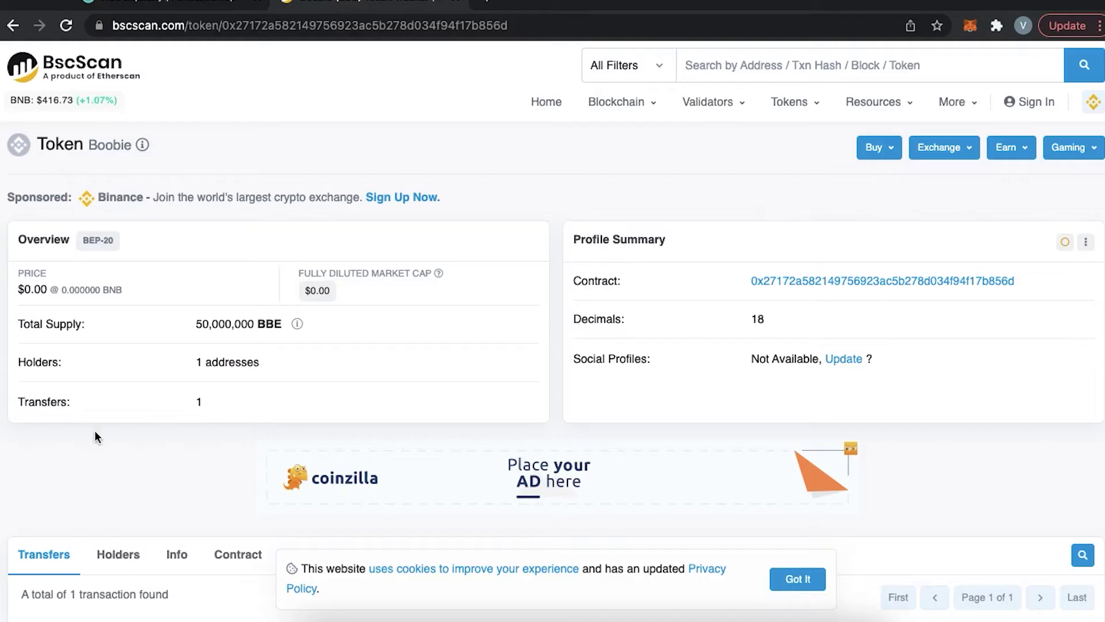
double_click(195, 323)
click(461, 327)
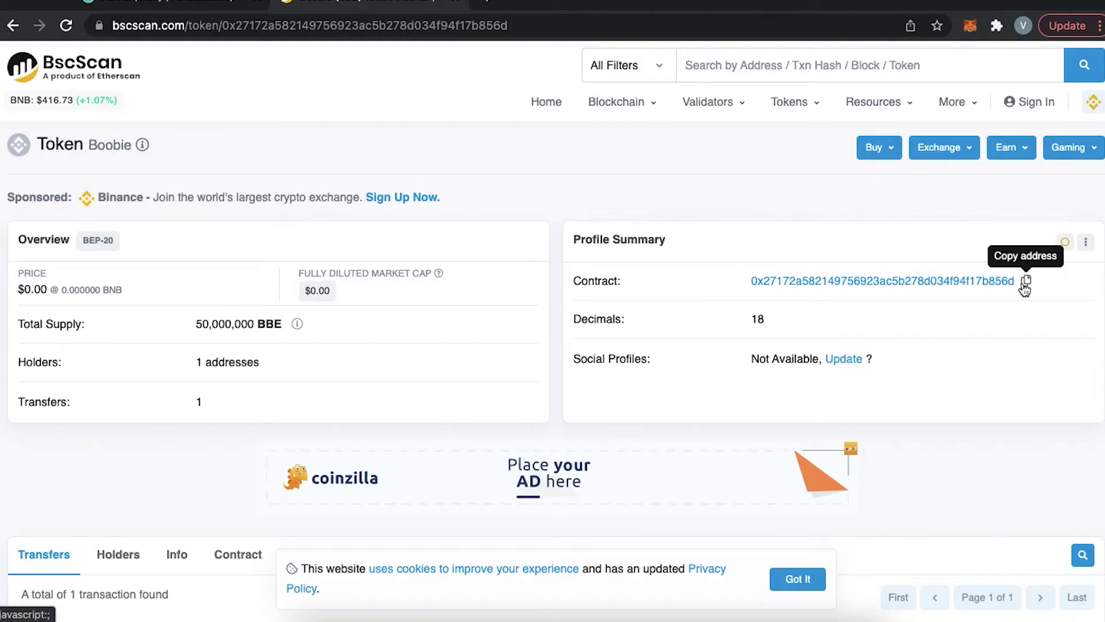
click(1027, 282)
key(ctrl+shift+Tab)
key(ctrl+v)
click(585, 288)
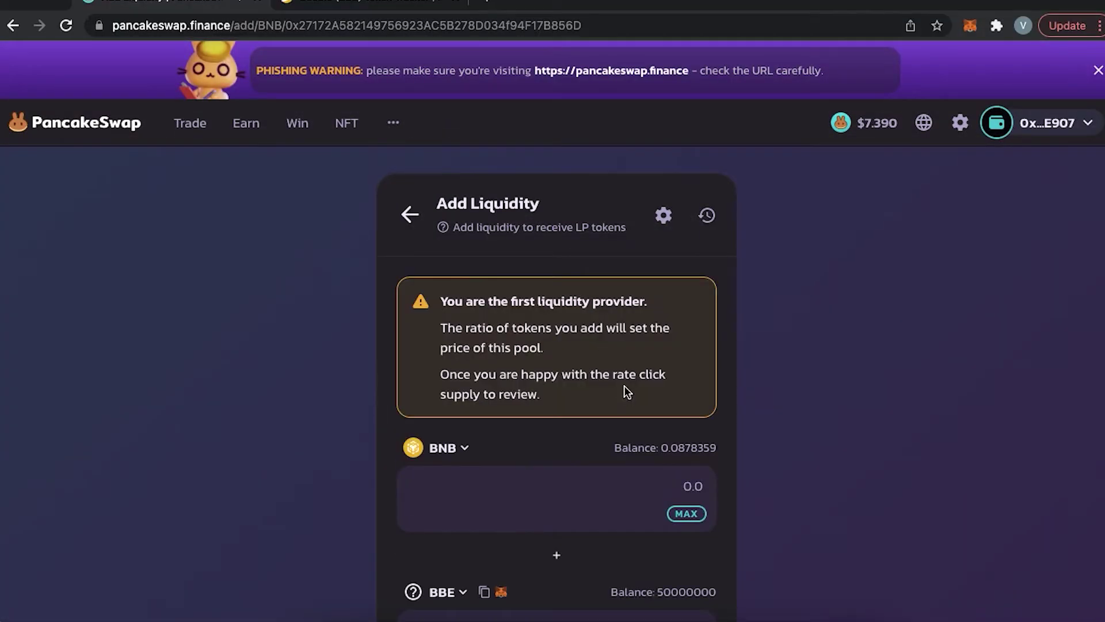
Step: Fill in the maximum BNB deposit and reduce it to 0.057835914562035932
scroll(624, 385, down, 2)
click(685, 436)
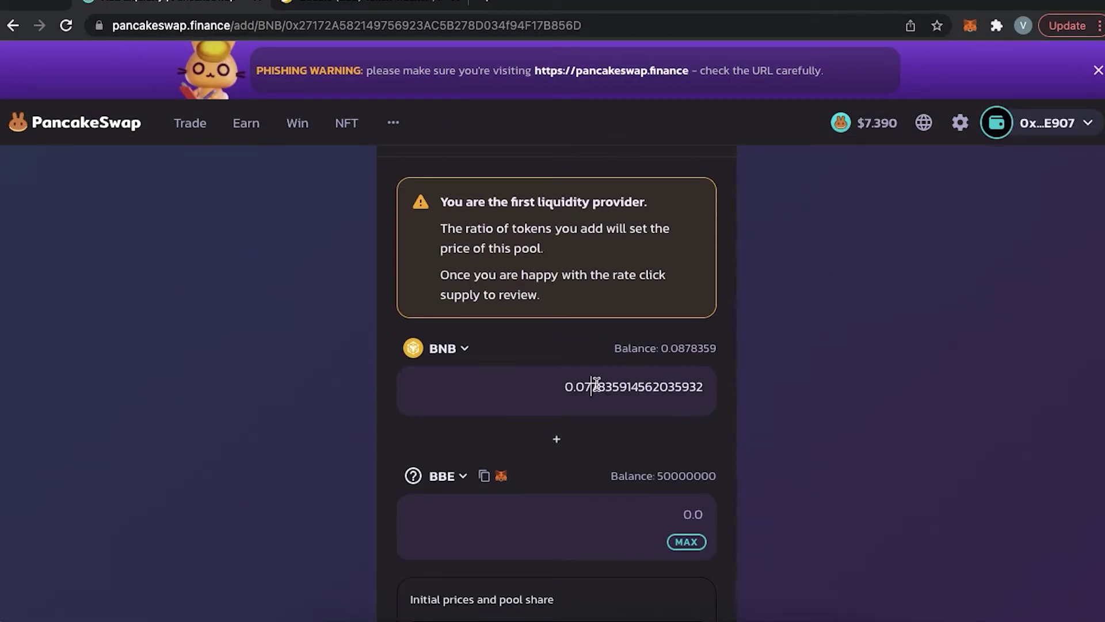
key(BackSpace)
text(5)
Step: Set the BBE deposit to 10000000
scroll(564, 490, down, 1)
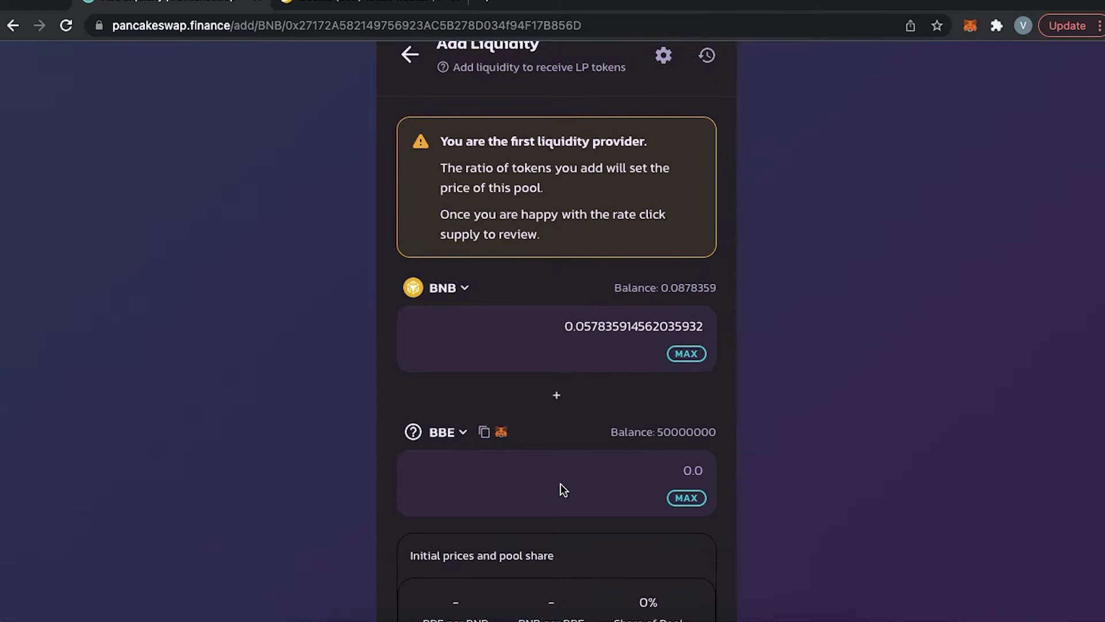
click(659, 478)
text(10000000)
scroll(633, 506, down, 3)
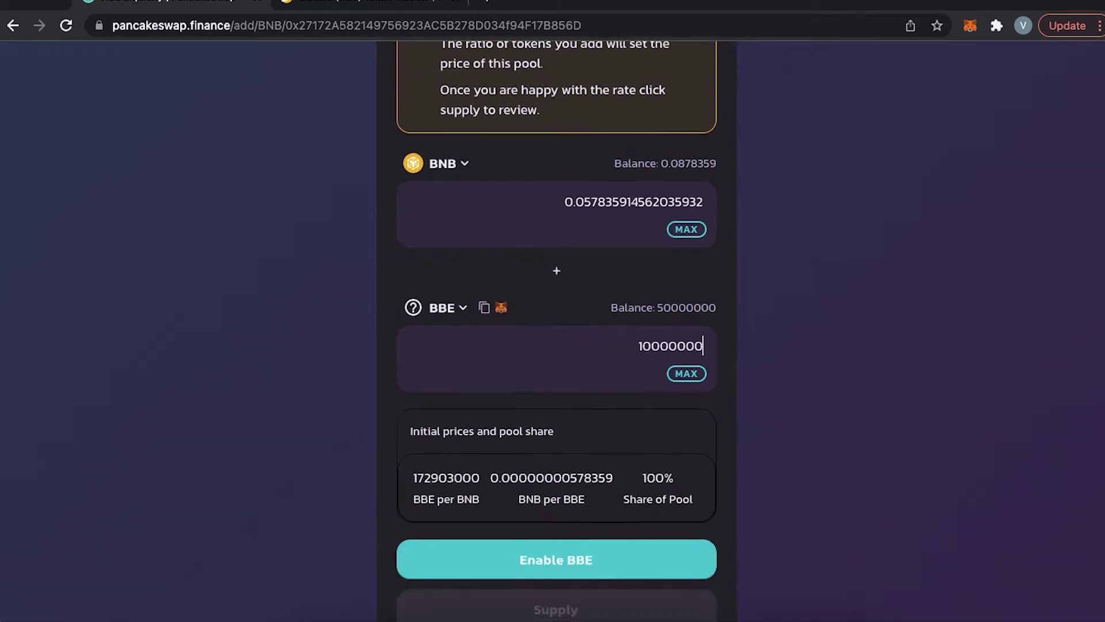
Step: Enable BBE for the pool and confirm PancakeSwap's token access permission in MetaMask
click(633, 501)
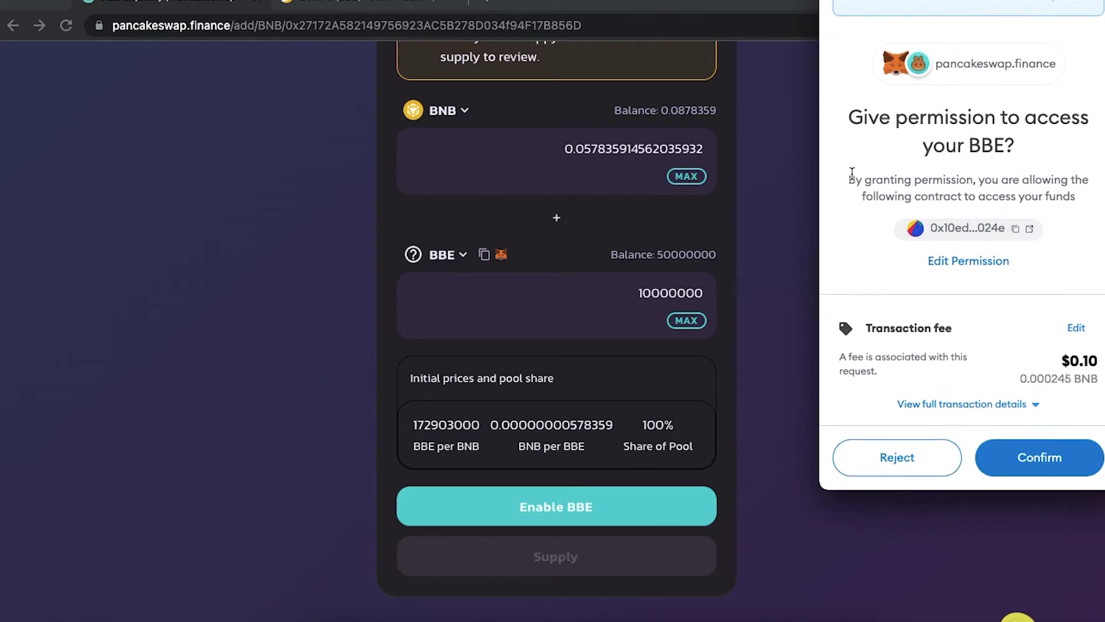
drag(853, 173, 1074, 247)
click(1027, 458)
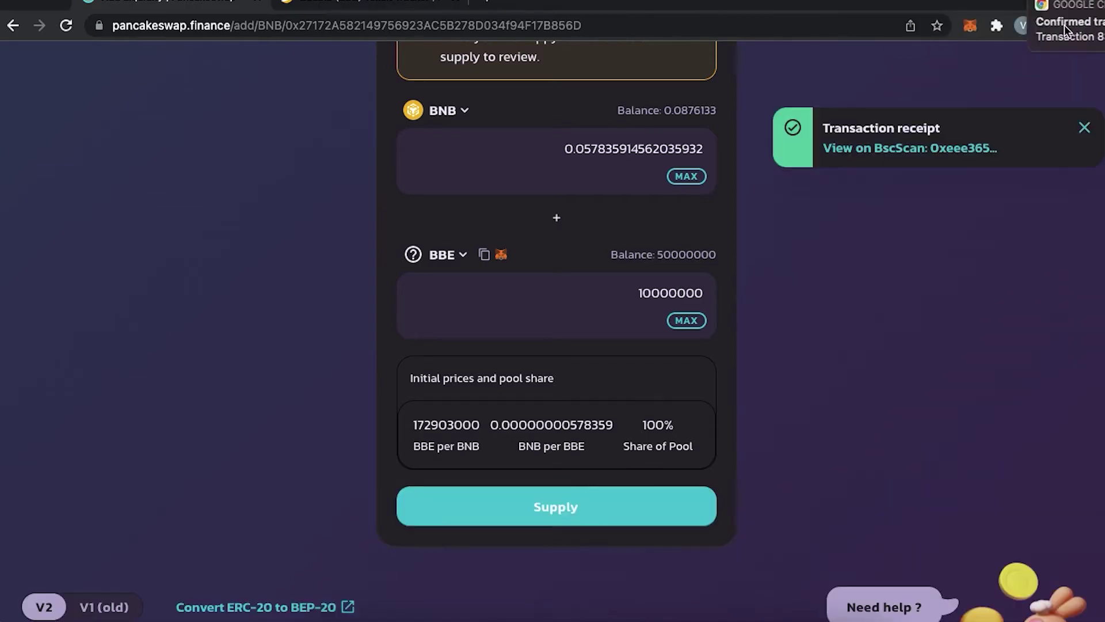
Step: Create the BNB/BBE pool, supply both deposits to it, and confirm the add-liquidity transaction in MetaMask
click(652, 513)
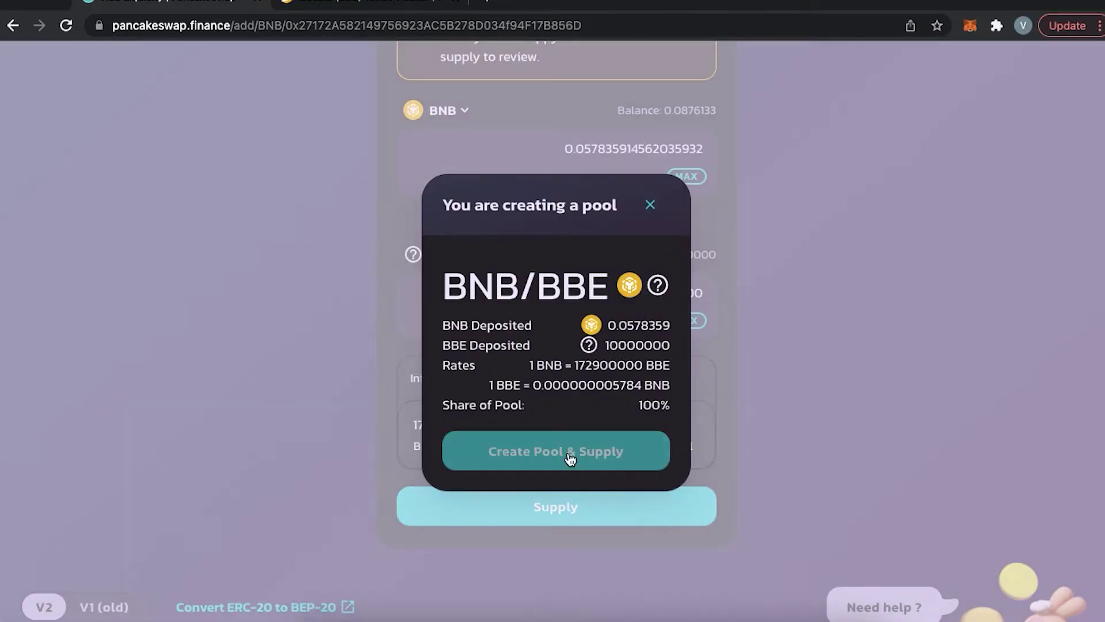
click(598, 459)
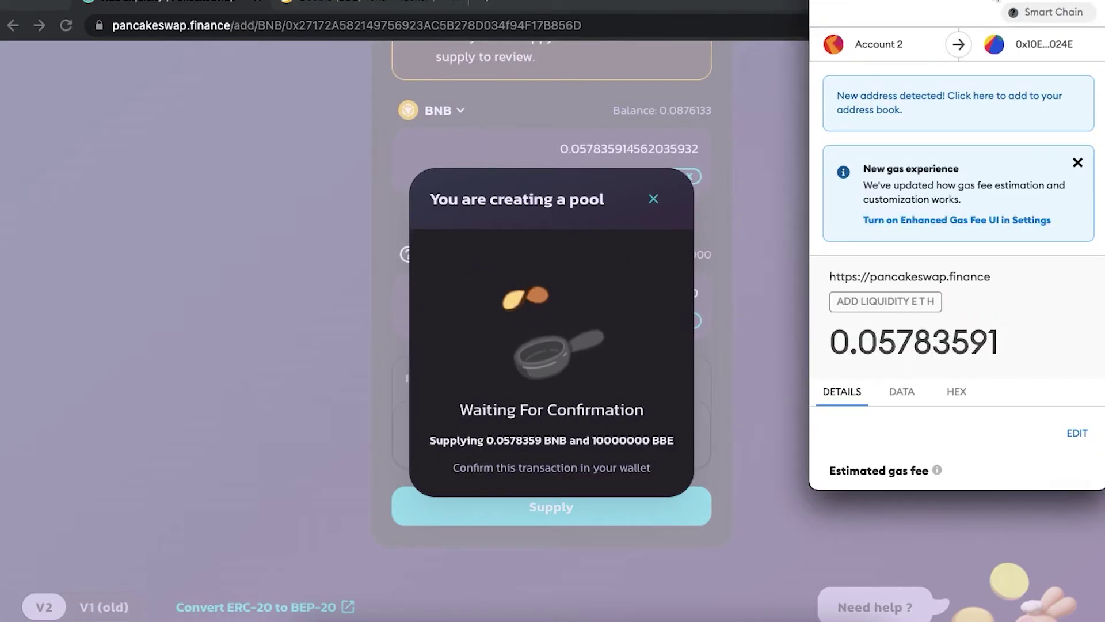
scroll(1059, 403, down, 5)
click(1057, 461)
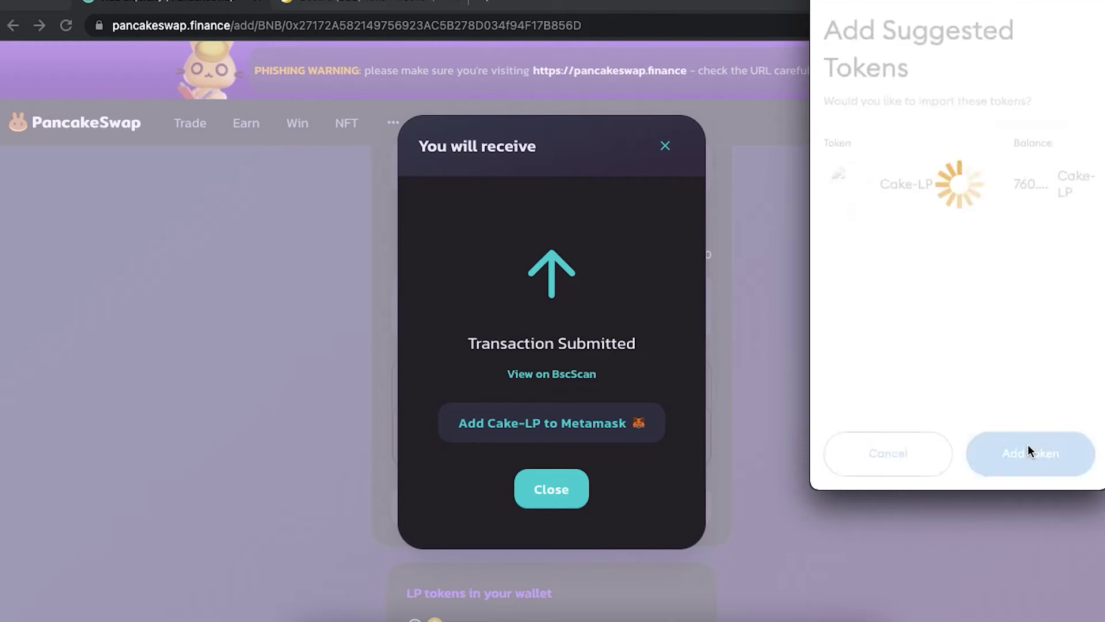
Step: Add the suggested Cake-LP token to MetaMask and check its entry among the wallet's assets
click(999, 452)
click(960, 26)
click(766, 357)
scroll(830, 415, down, 5)
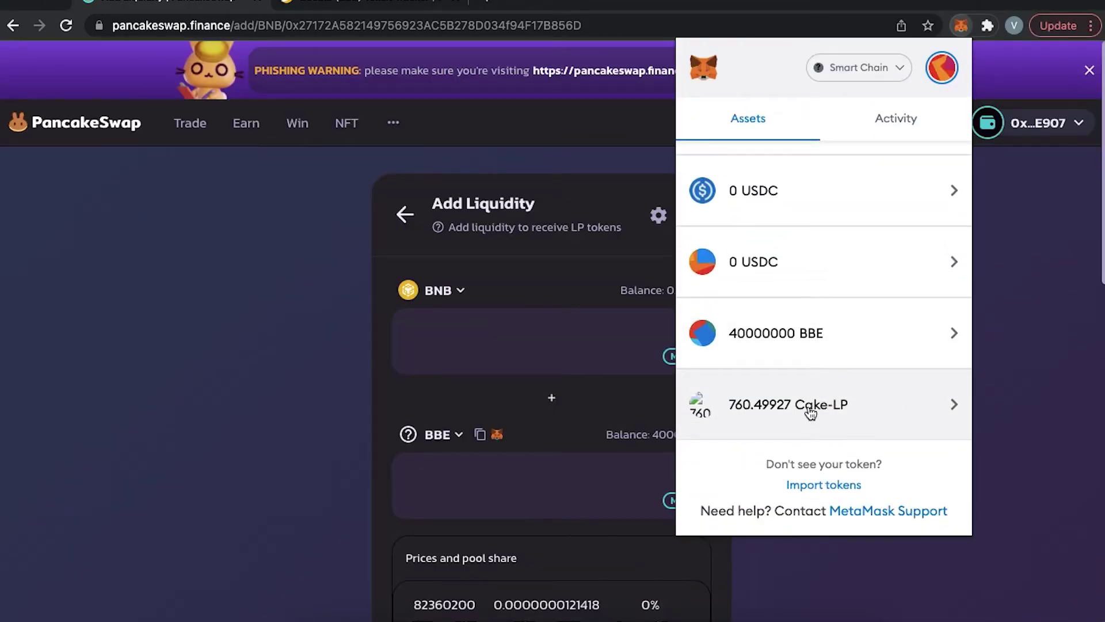
click(810, 410)
click(701, 122)
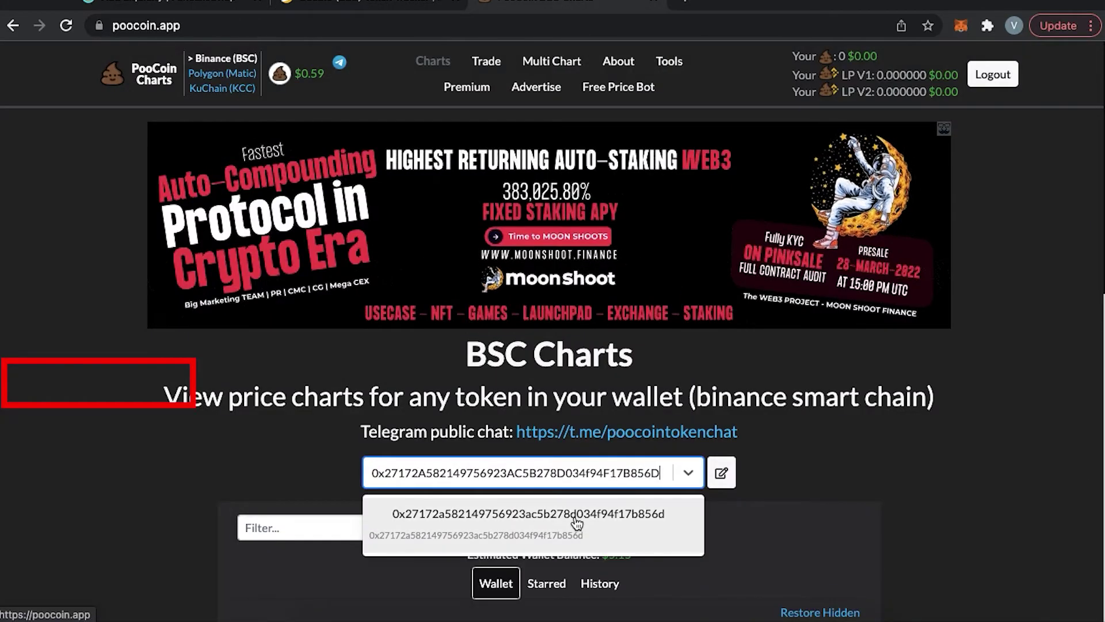
Step: Open the BBE token's page on PooCoin using its contract address
click(645, 514)
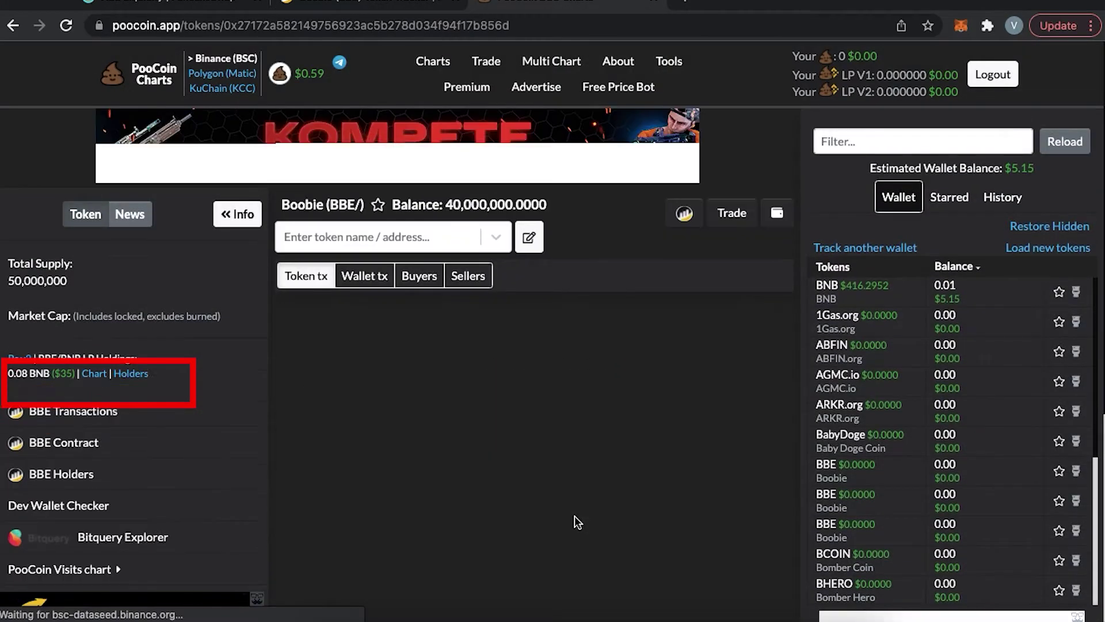
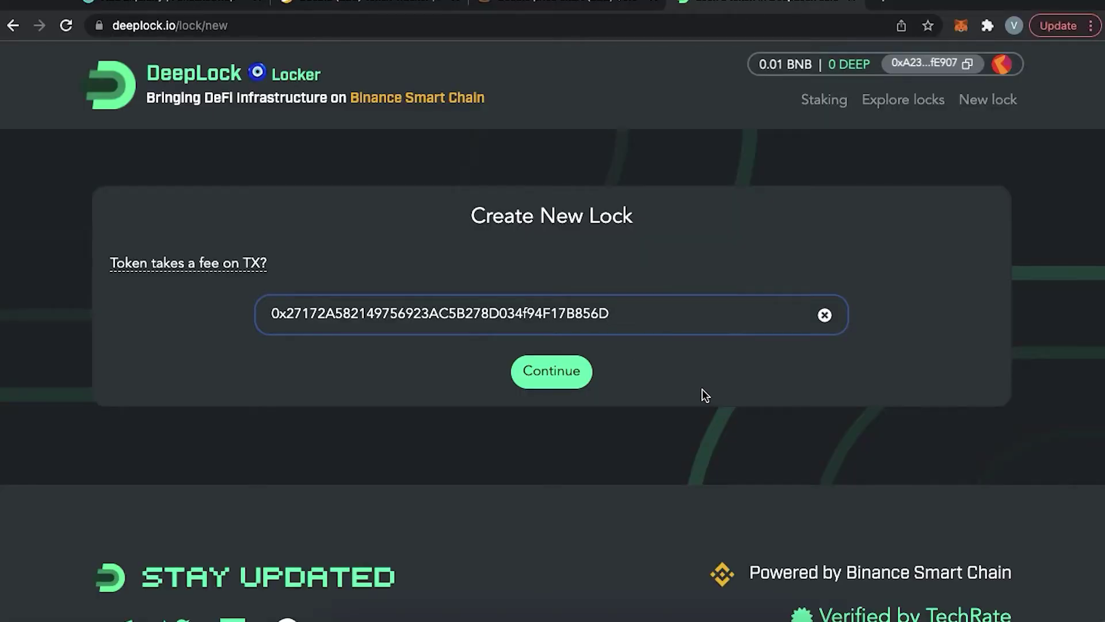
Step: Start a new lock on DeepLock for the BBE token, looked up by its contract address
click(701, 384)
click(574, 378)
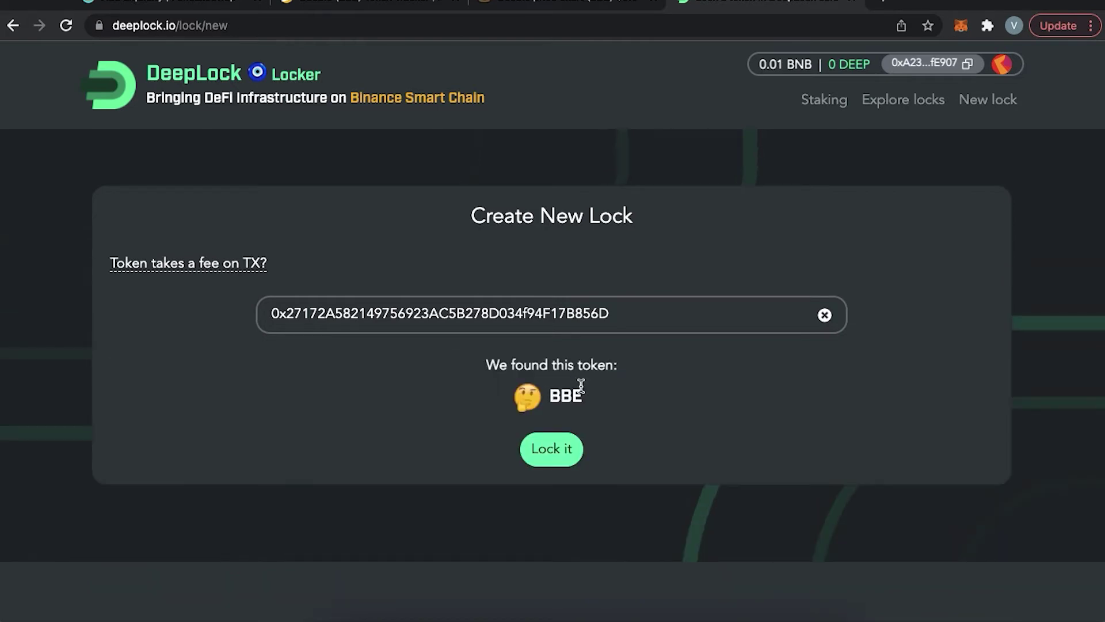
click(561, 455)
Step: Fill in the maximum BBE lock amount and replace it with 20000000
click(633, 374)
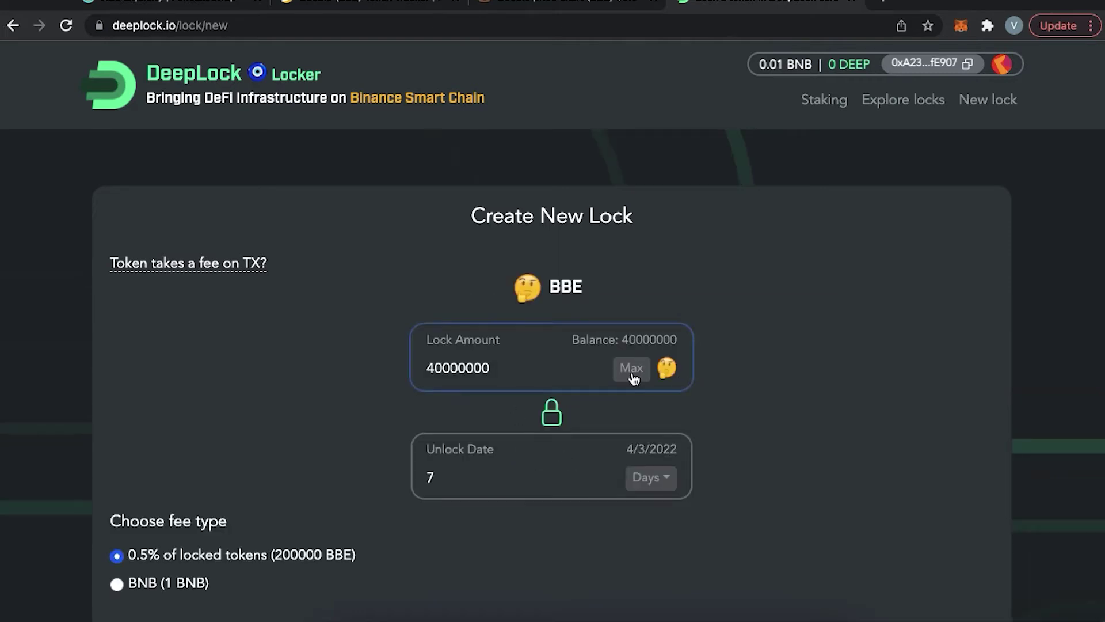
key(ctrl+a)
key(BackSpace)
text(2)
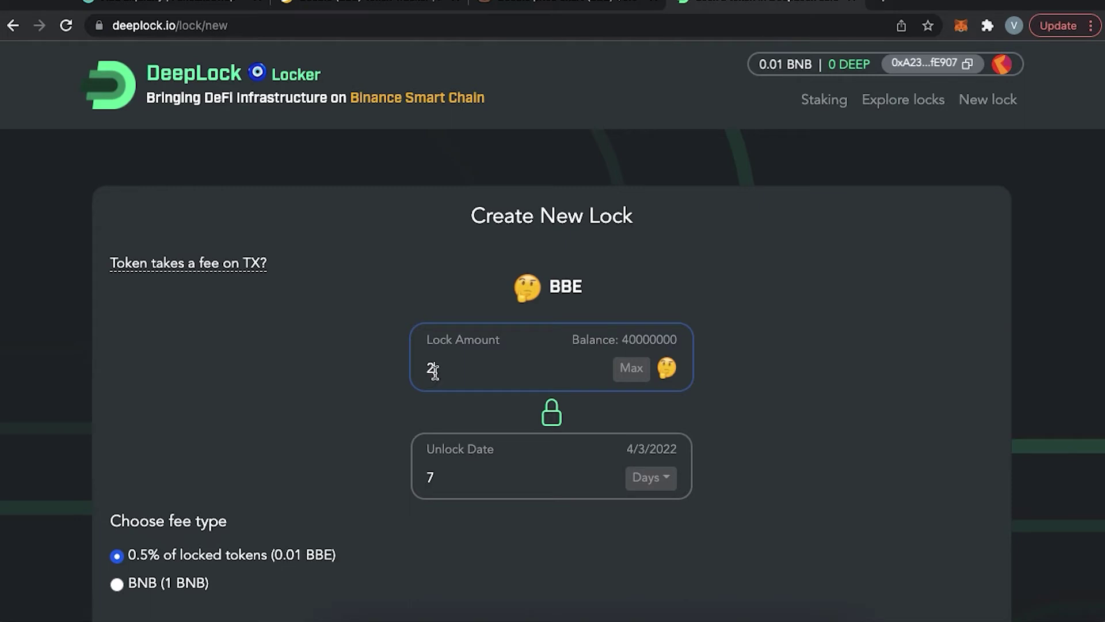
text(0000000)
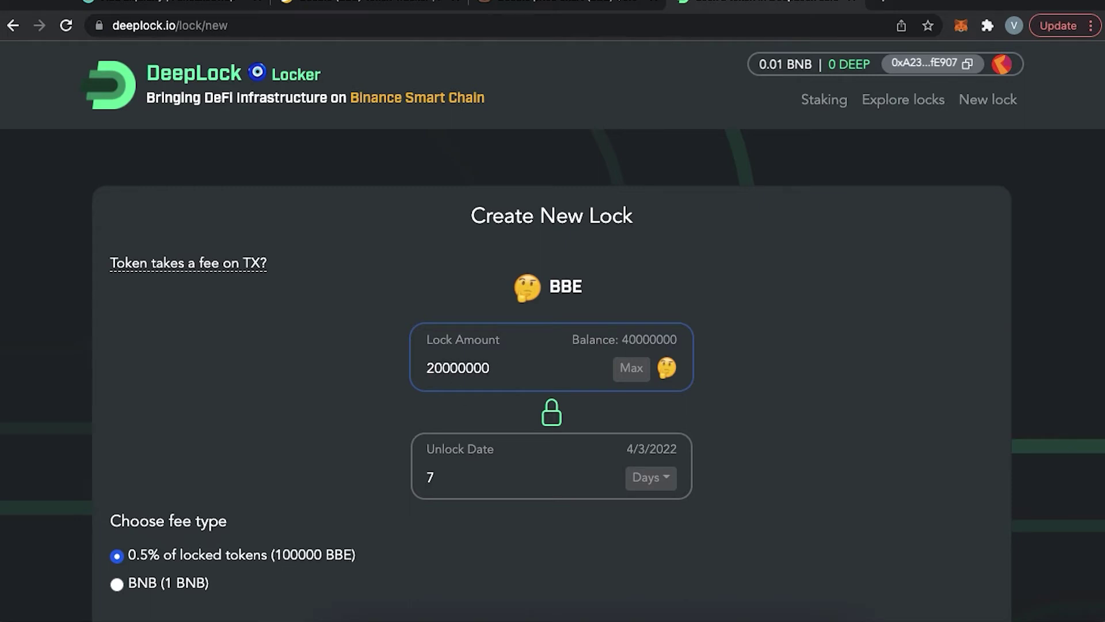
Step: Review the fee types for the BBE lock and choose 0.5% of locked tokens
scroll(499, 465, down, 1)
scroll(498, 465, down, 2)
drag(135, 435, 375, 439)
click(115, 438)
drag(127, 462, 217, 461)
click(383, 469)
scroll(384, 467, up, 1)
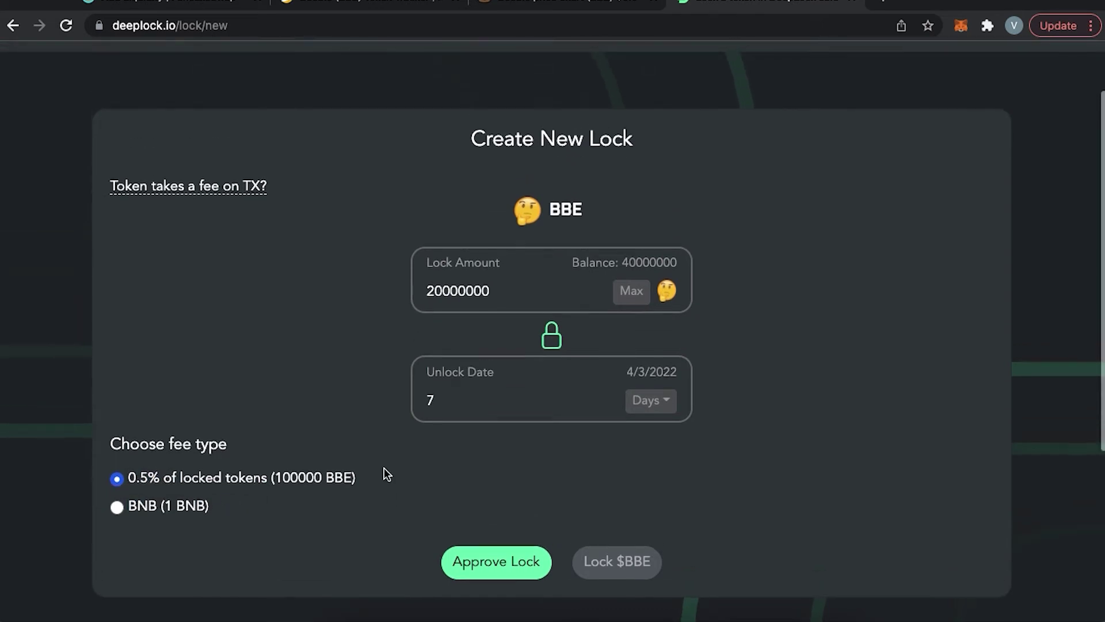
click(542, 572)
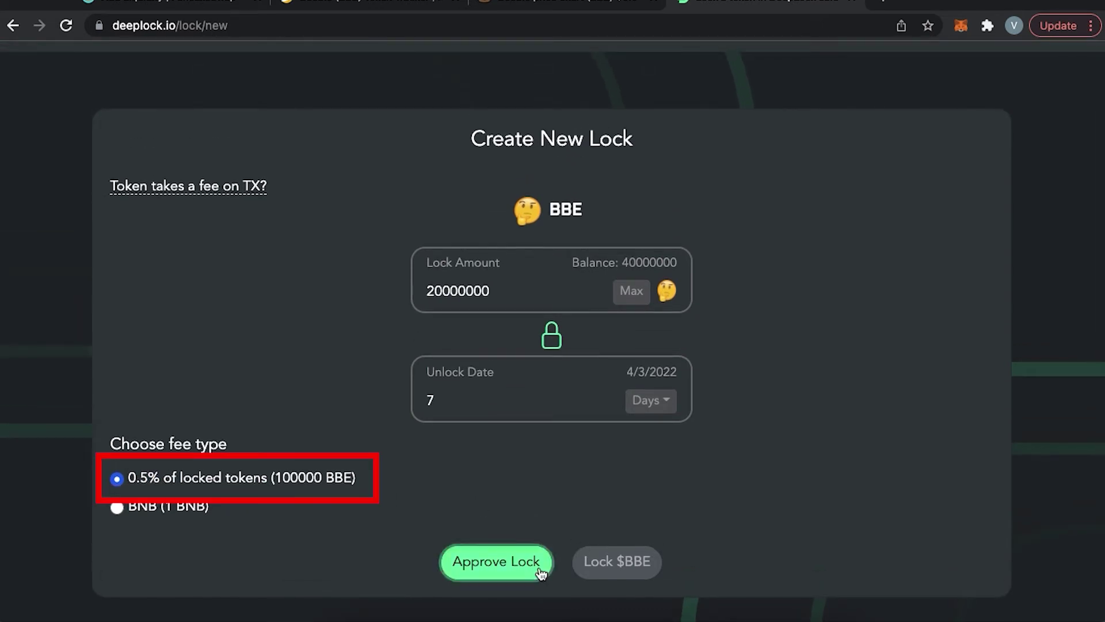
click(500, 398)
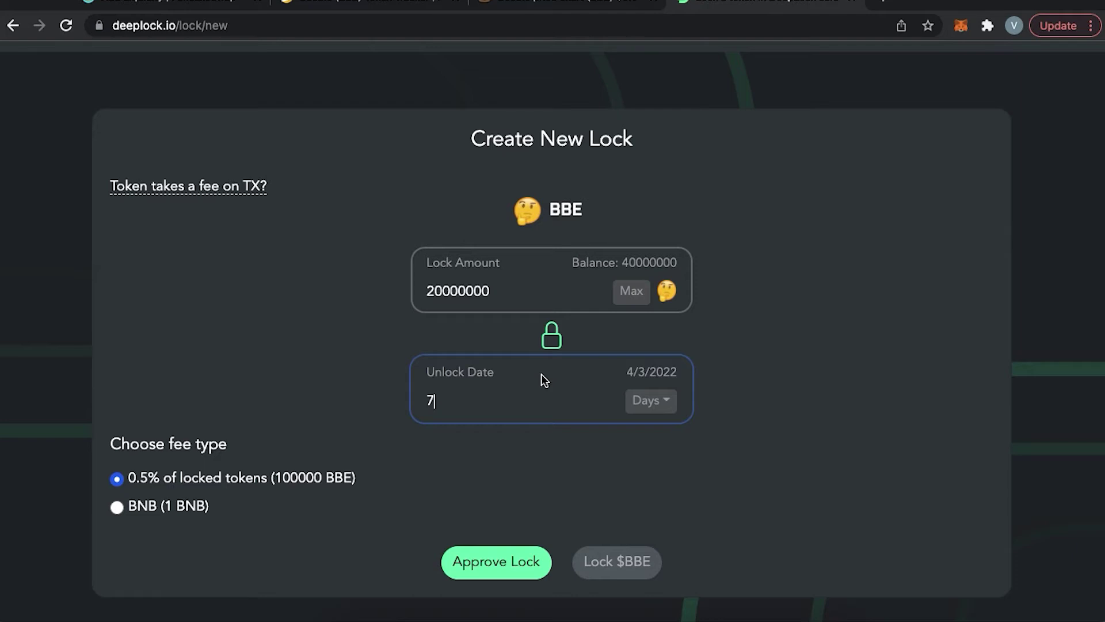
key(BackSpace)
text(1)
click(643, 403)
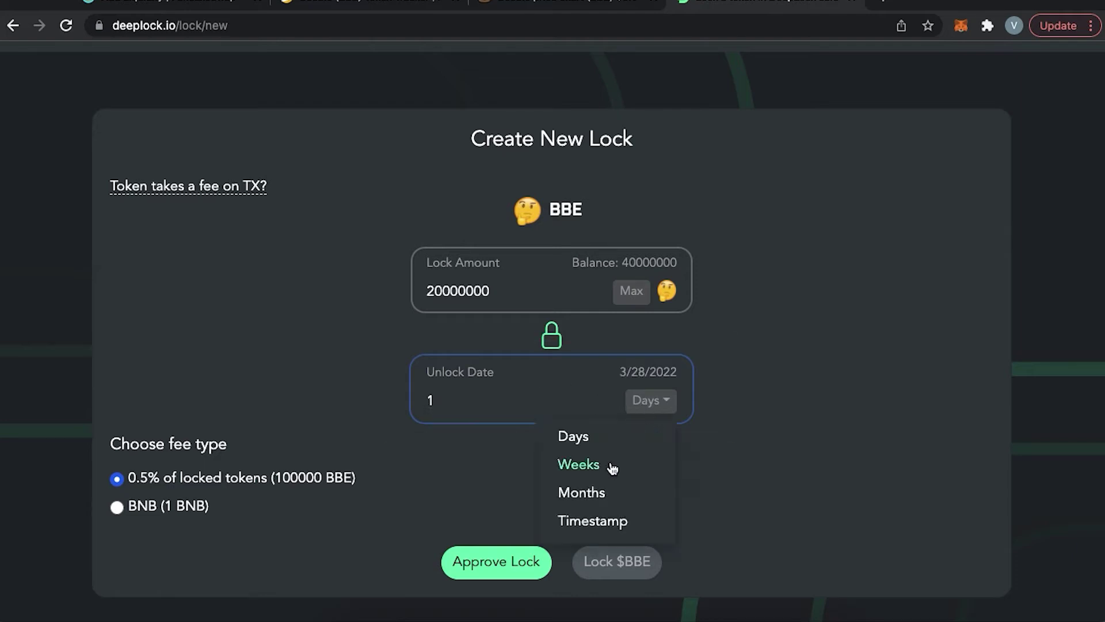
click(615, 521)
click(653, 409)
click(584, 434)
Step: Set the BBE lock's unlock date to 1 day from now
click(493, 409)
key(BackSpace)
text(1)
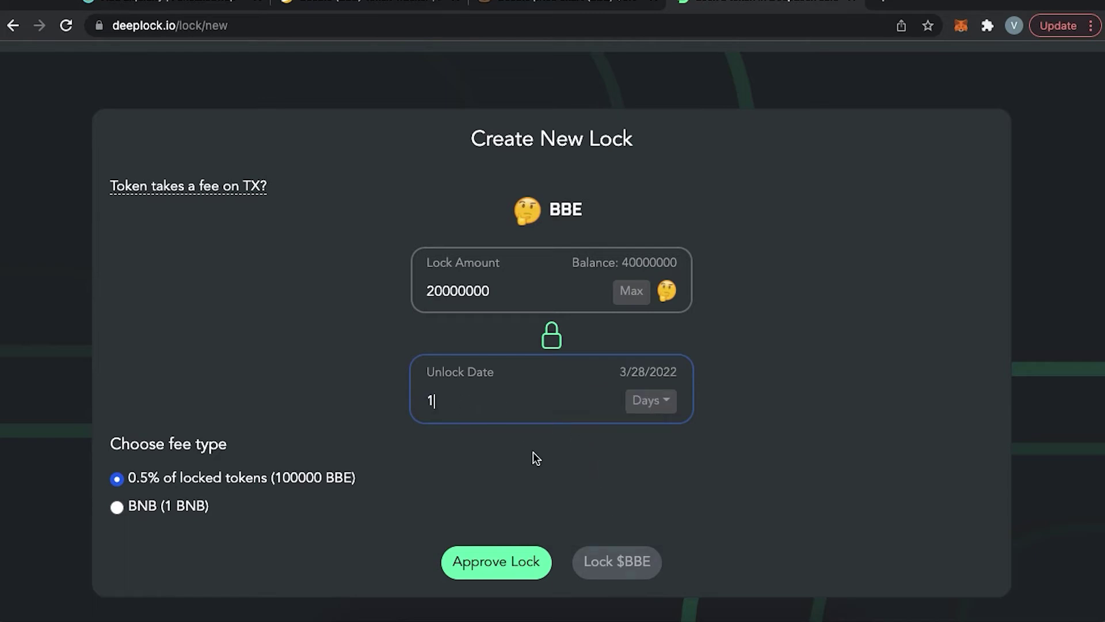
click(583, 475)
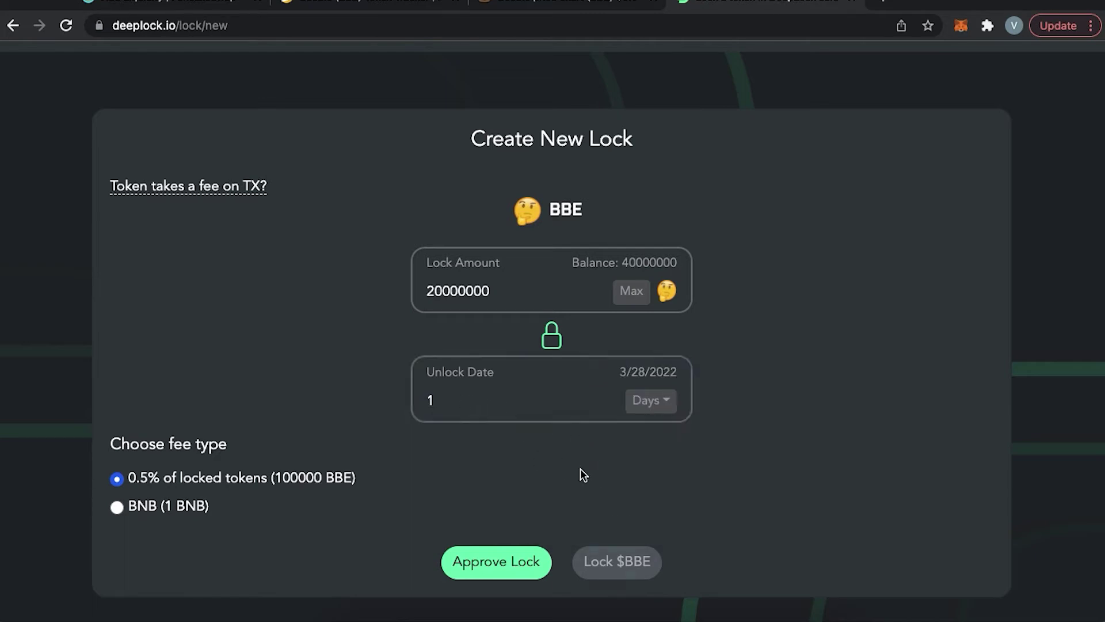
Step: Approve DeepLock's access to BBE and lock the tokens, confirming both transactions in MetaMask
click(535, 573)
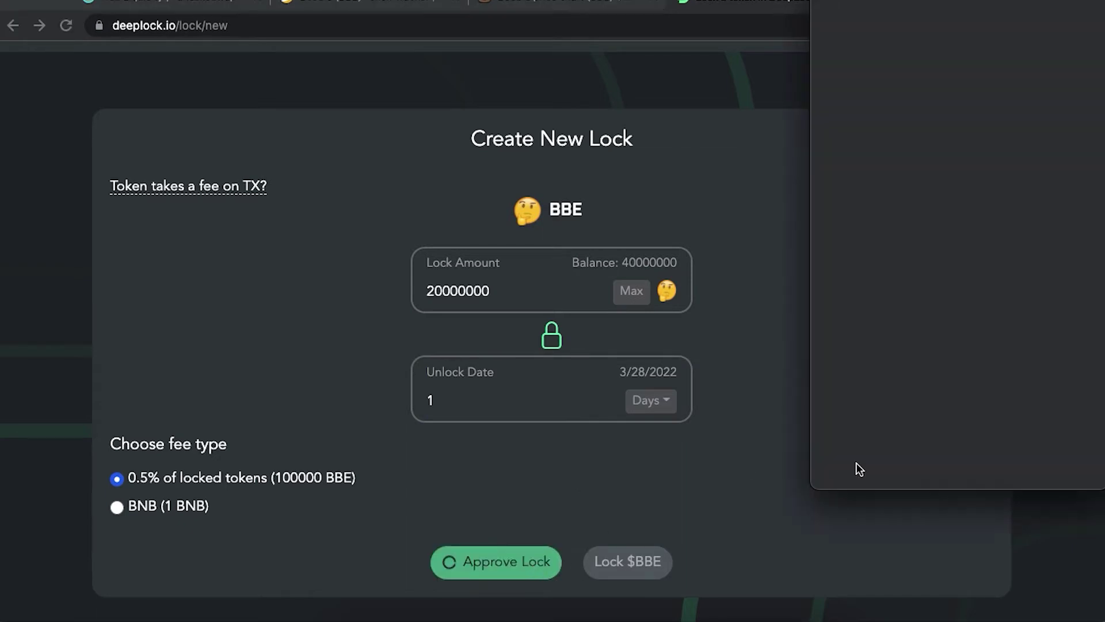
click(1069, 466)
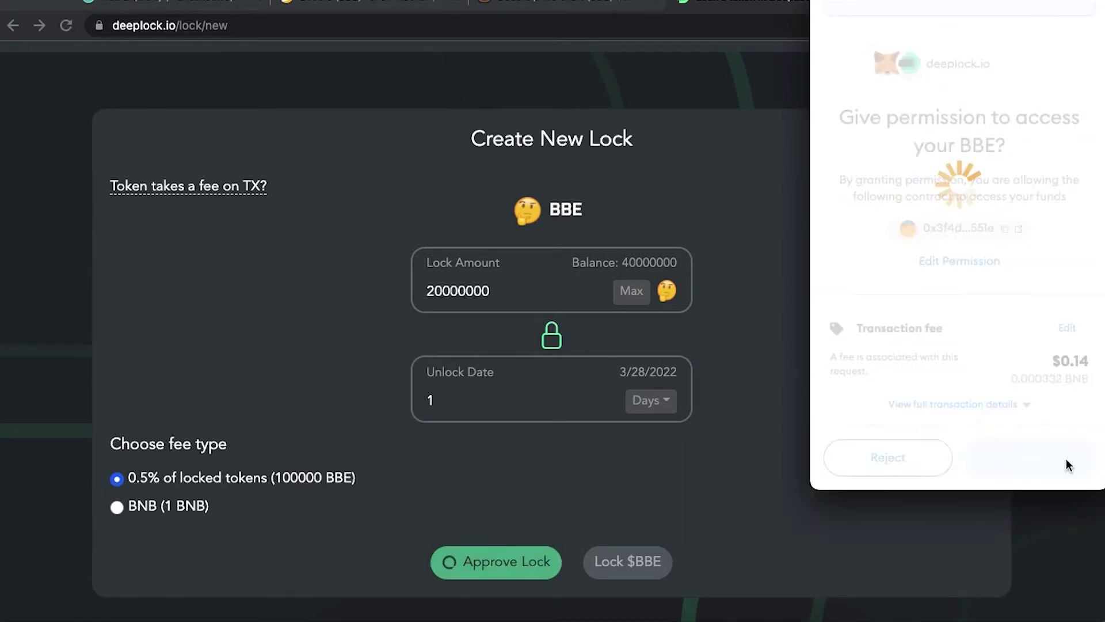
click(633, 565)
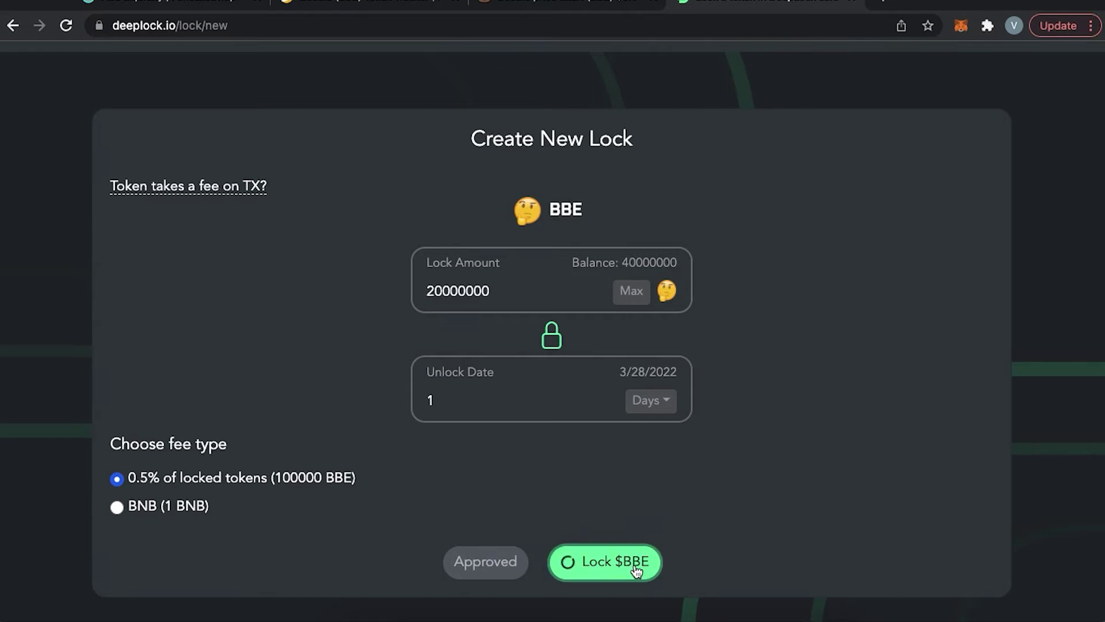
click(1057, 463)
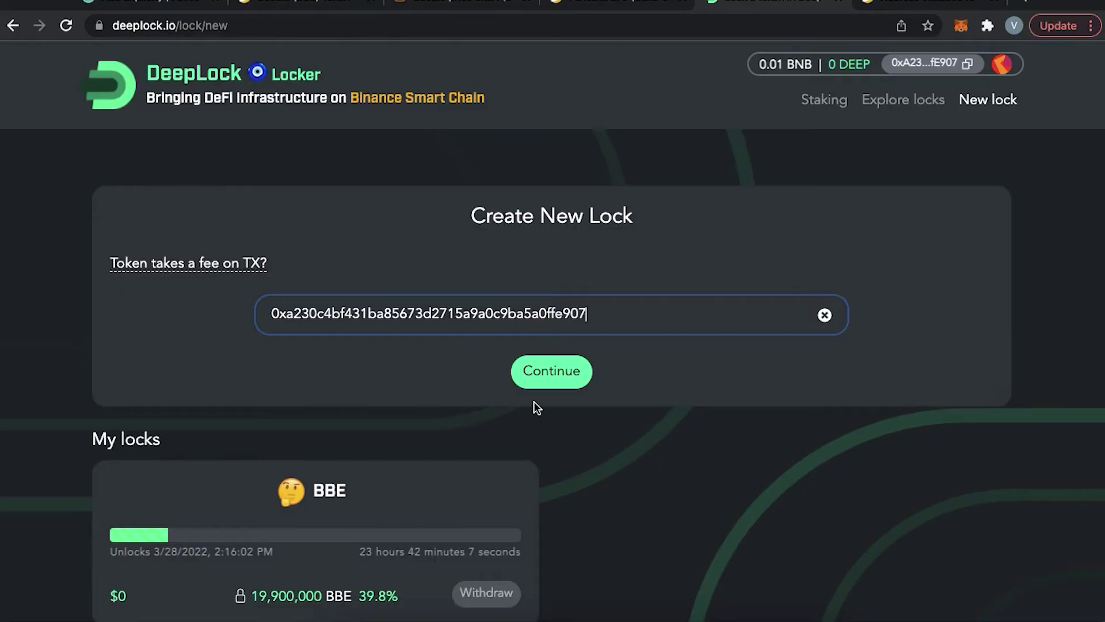
Step: Check the new BBE lock's unlock time and locked amount in the list of own locks
scroll(533, 402, down, 4)
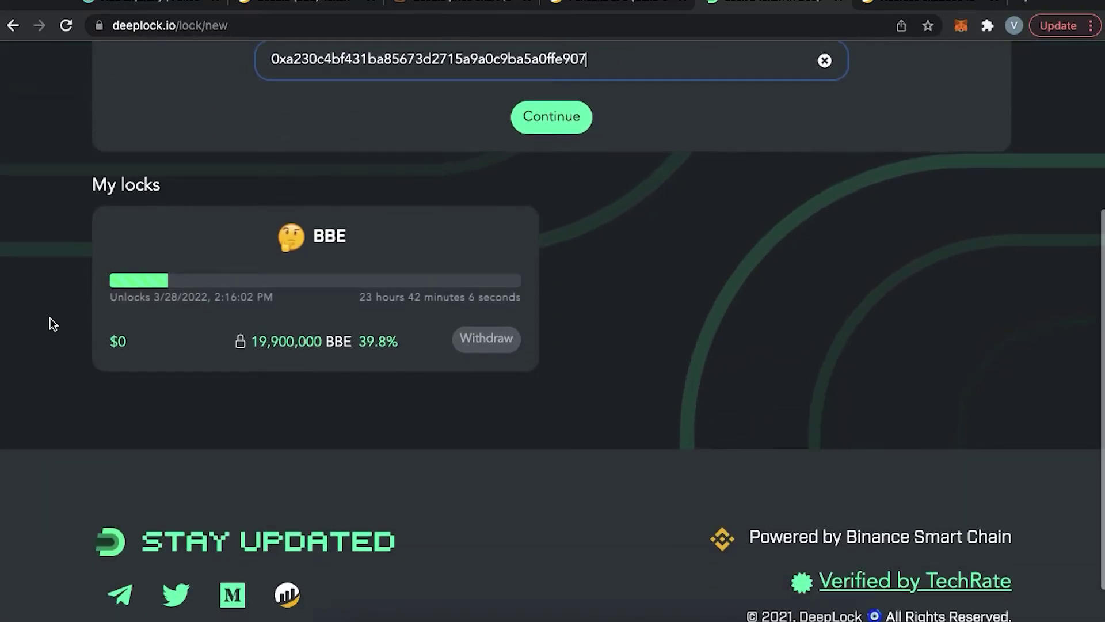
click(223, 254)
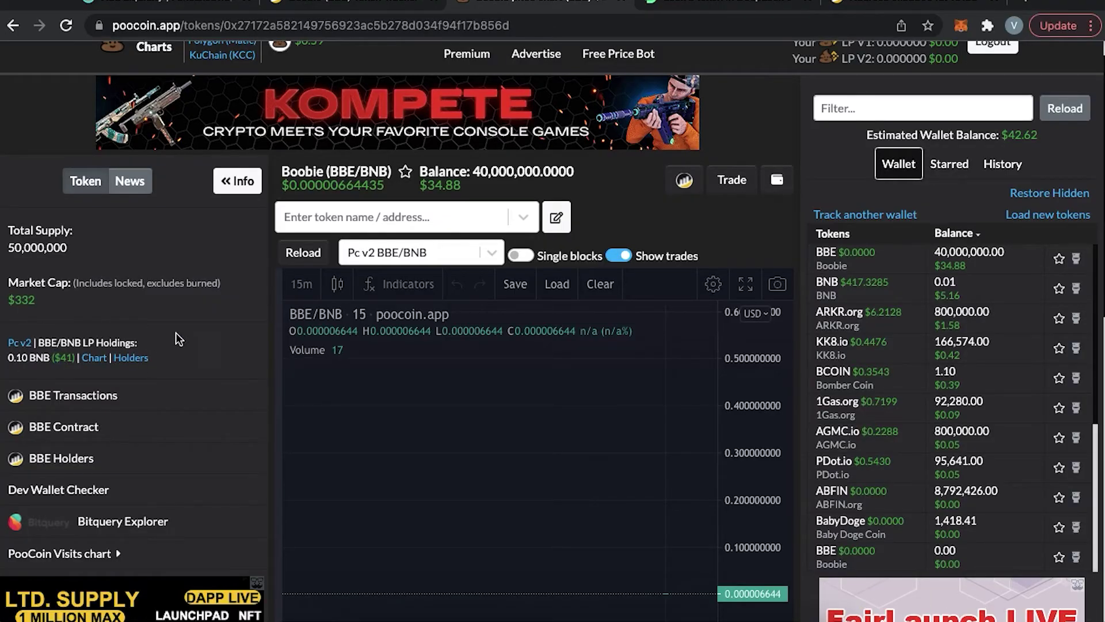
Step: Open the BBE/BNB LP holders page from PooCoin and copy the Pancake LPs contract address on BscScan
click(138, 359)
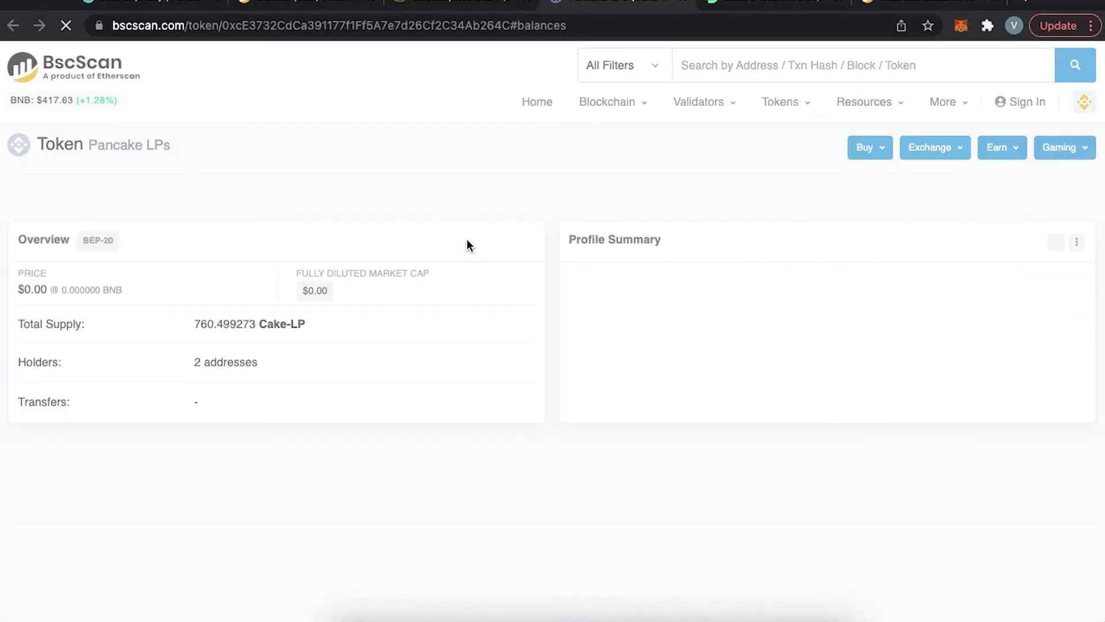
scroll(580, 360, up, 4)
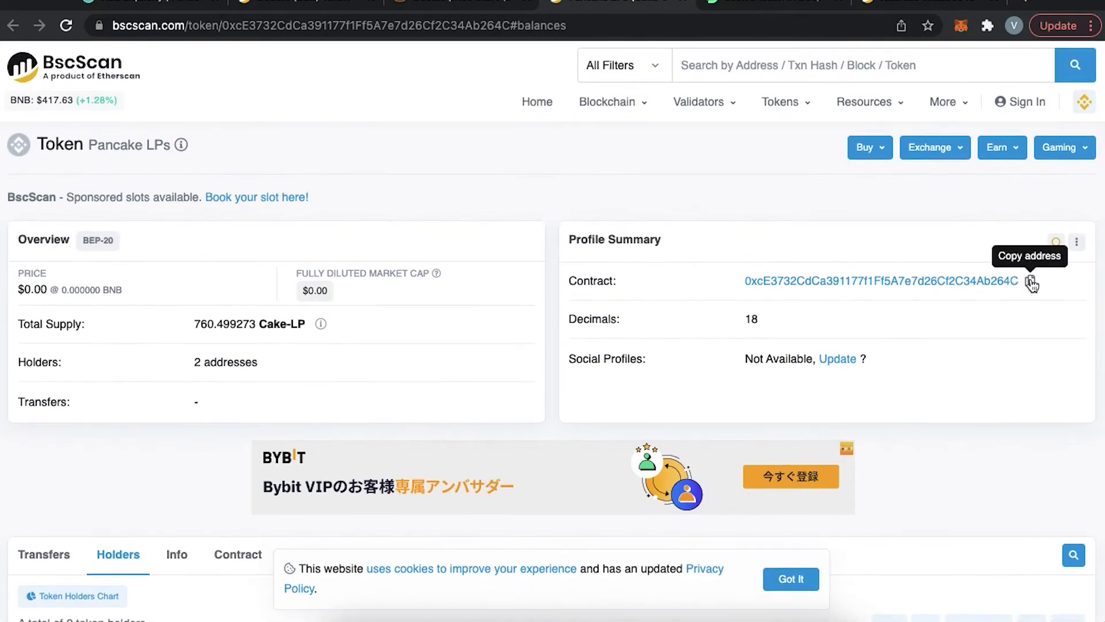
click(1031, 278)
Step: Start a new DeepLock lock for the BBE/WBNB pair using the copied LP contract address
click(804, 3)
click(576, 308)
key(ctrl+v)
click(570, 370)
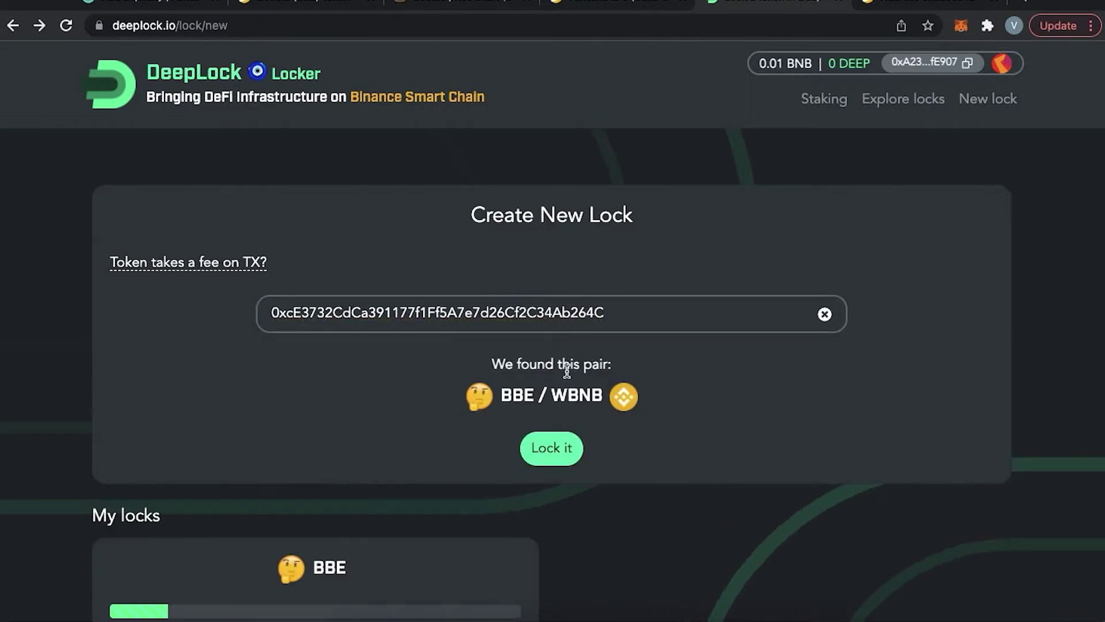
scroll(567, 375, down, 2)
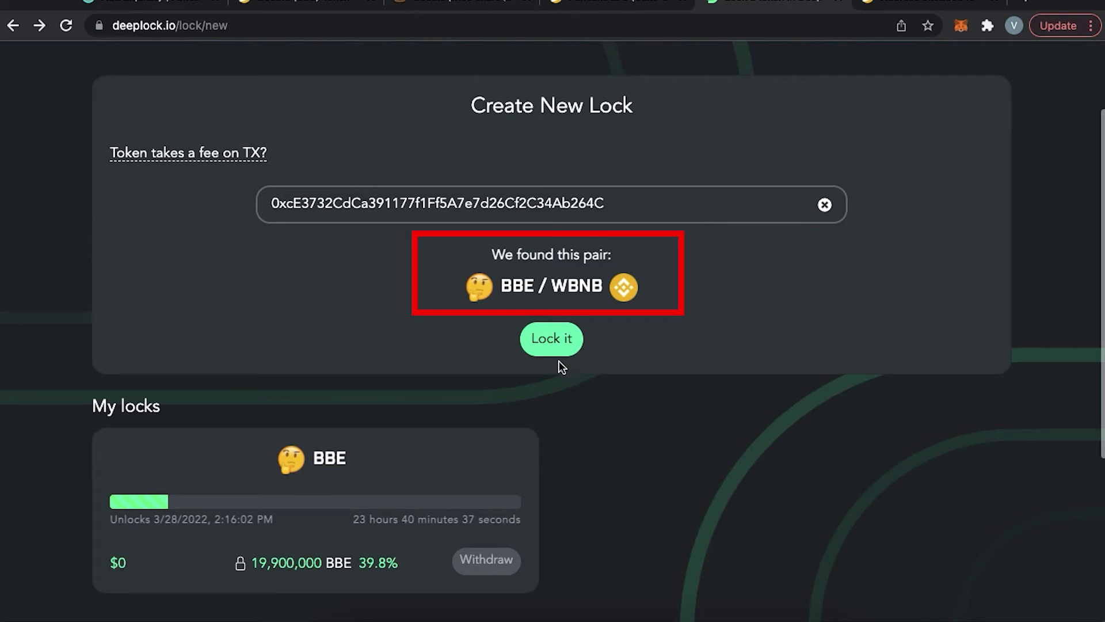
click(558, 349)
Step: Set the LP lock amount to the maximum, 760.4992, and the unlock date to 1 day from now
click(629, 264)
click(662, 381)
click(587, 407)
drag(437, 379, 400, 377)
text(1)
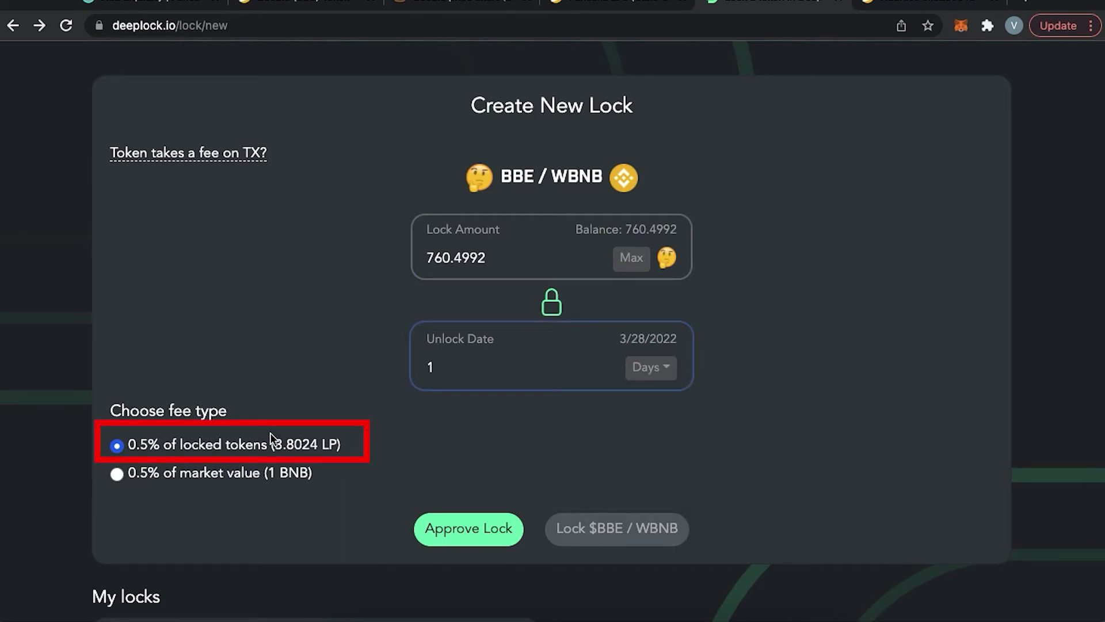
key(shift+Tab)
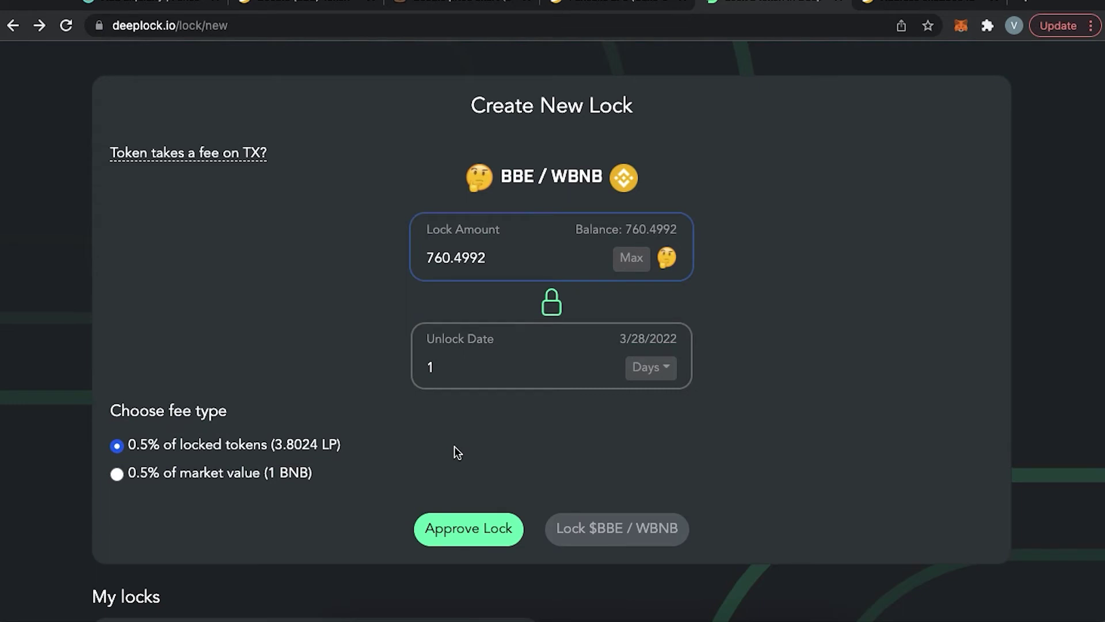
Step: Approve the BBE/WBNB LP token lock and execute it, confirming both transactions in MetaMask
click(505, 531)
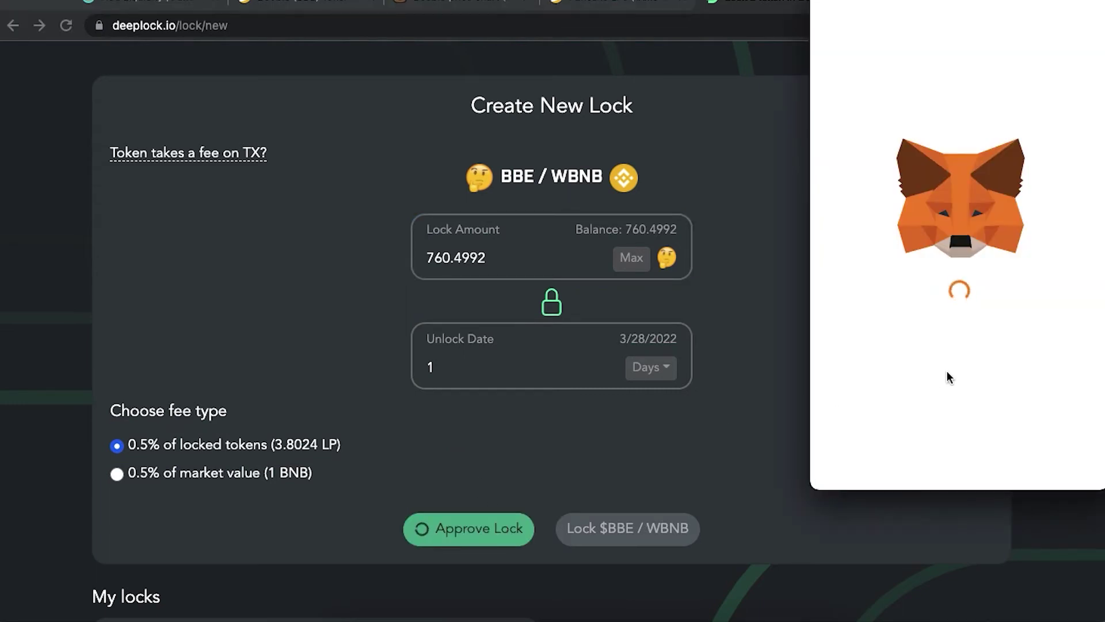
click(1058, 458)
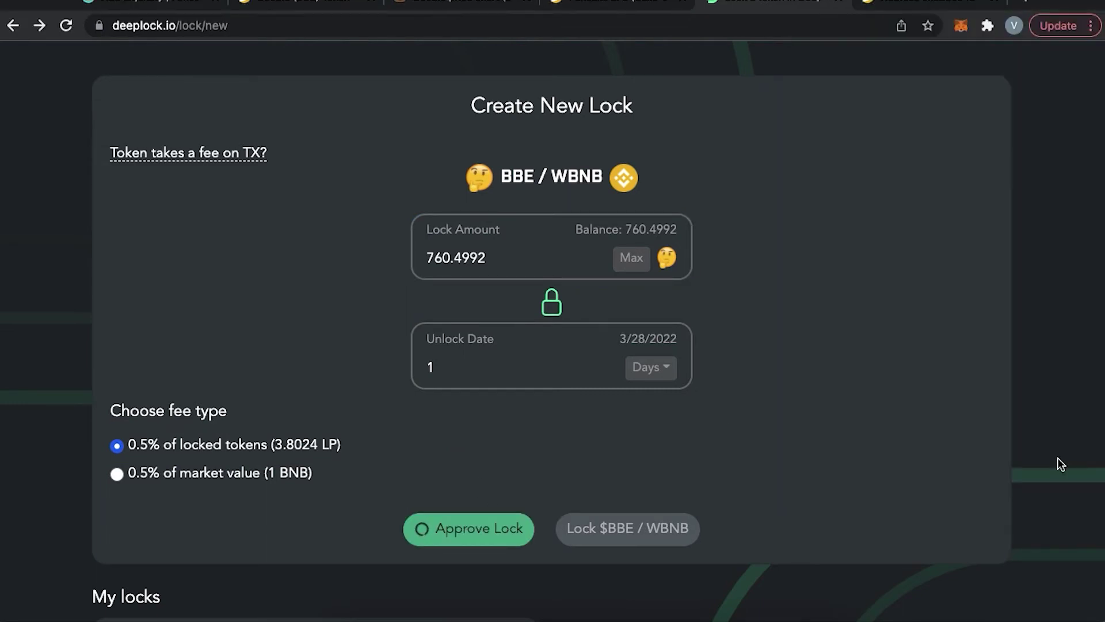
click(661, 528)
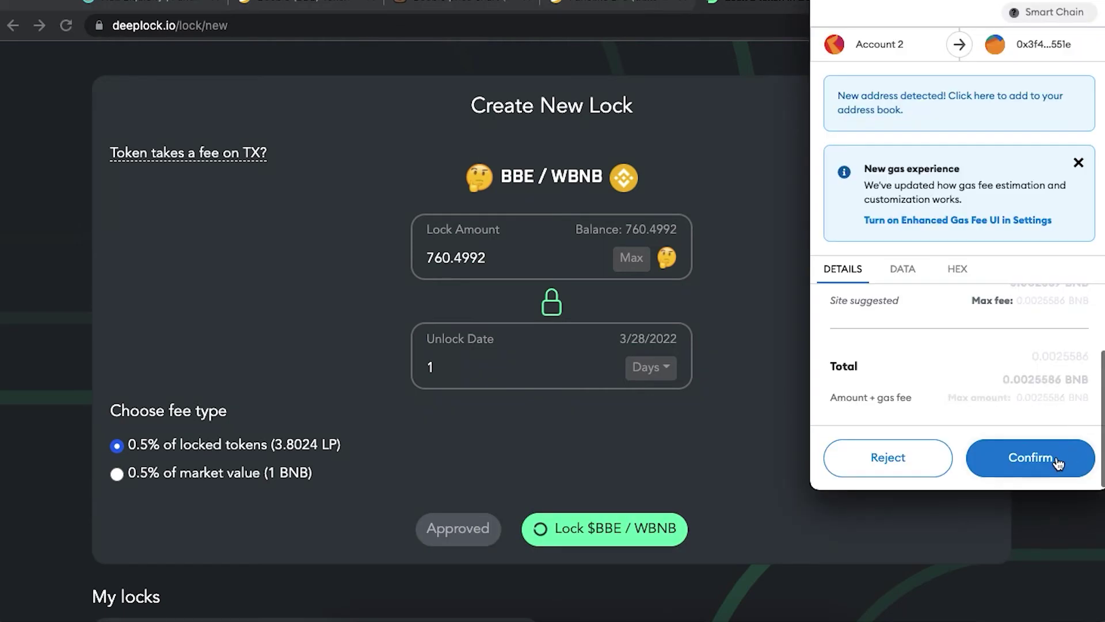
click(1056, 459)
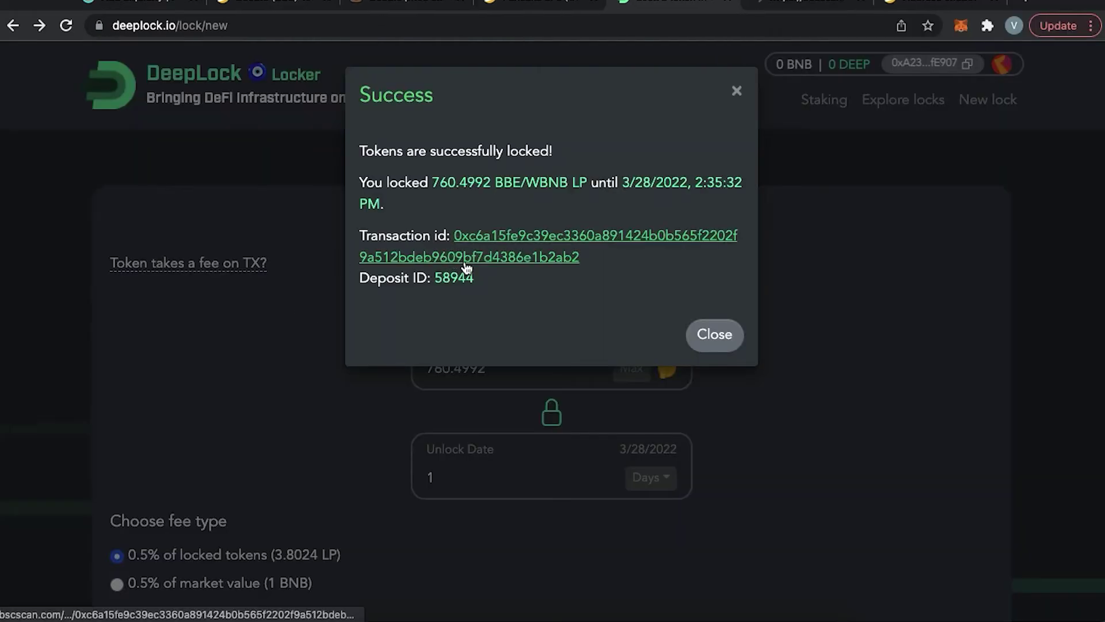